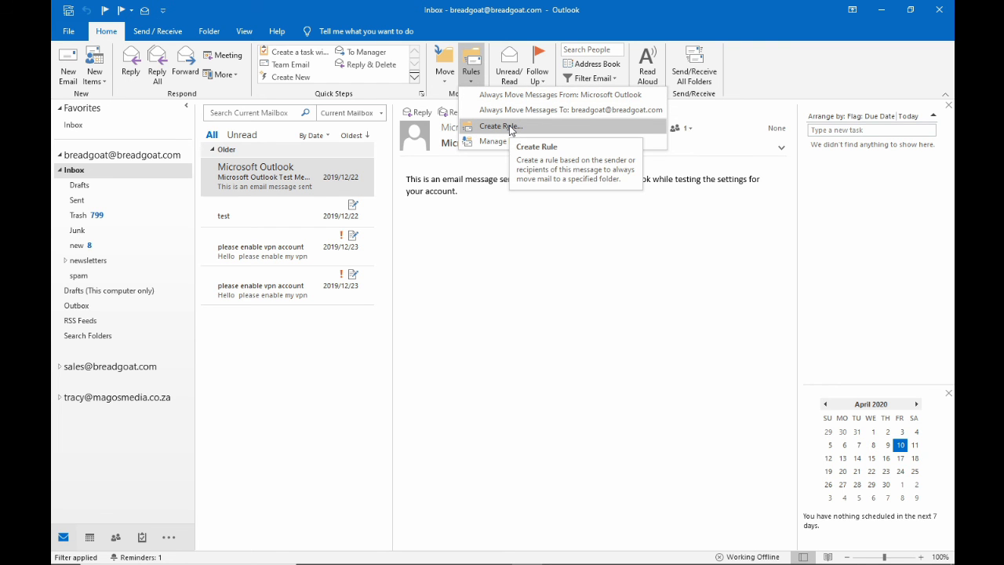
Start a rule from the selected message with advanced options and set the condition to mail from Microsoft Outlook.
click(510, 127)
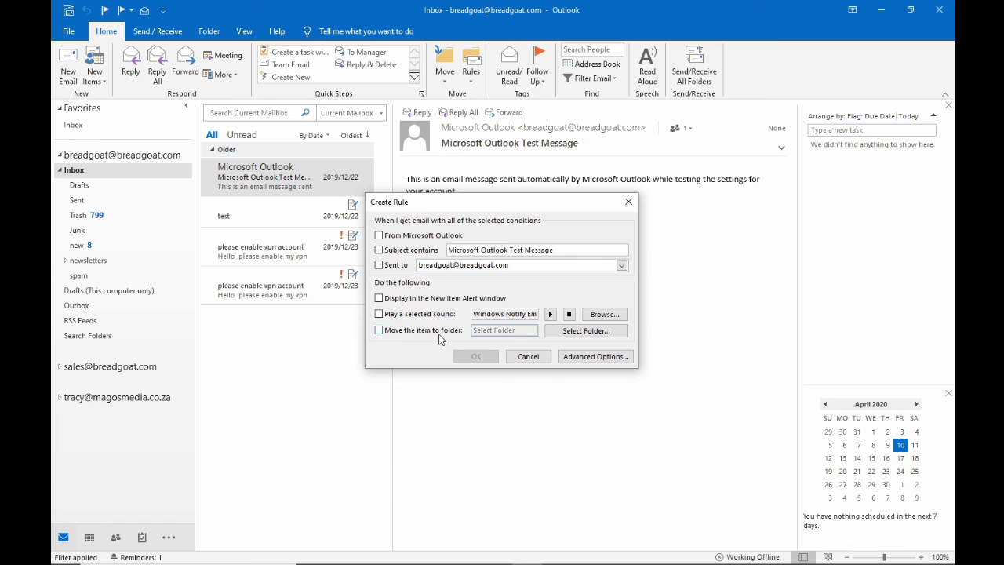
click(607, 360)
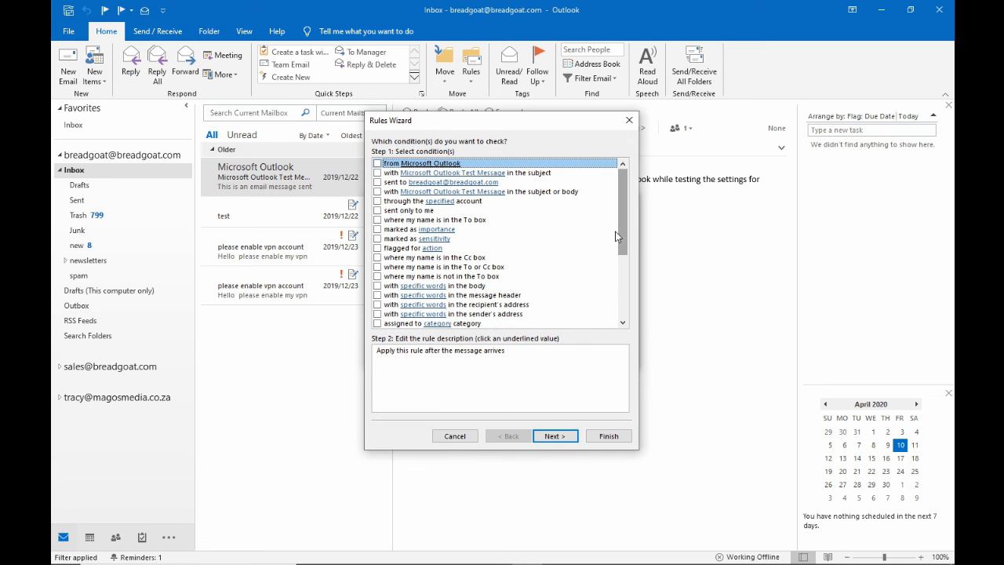
mouse_move(625, 212)
mouse_down()
mouse_move(626, 302)
mouse_move(621, 203)
mouse_up()
click(378, 164)
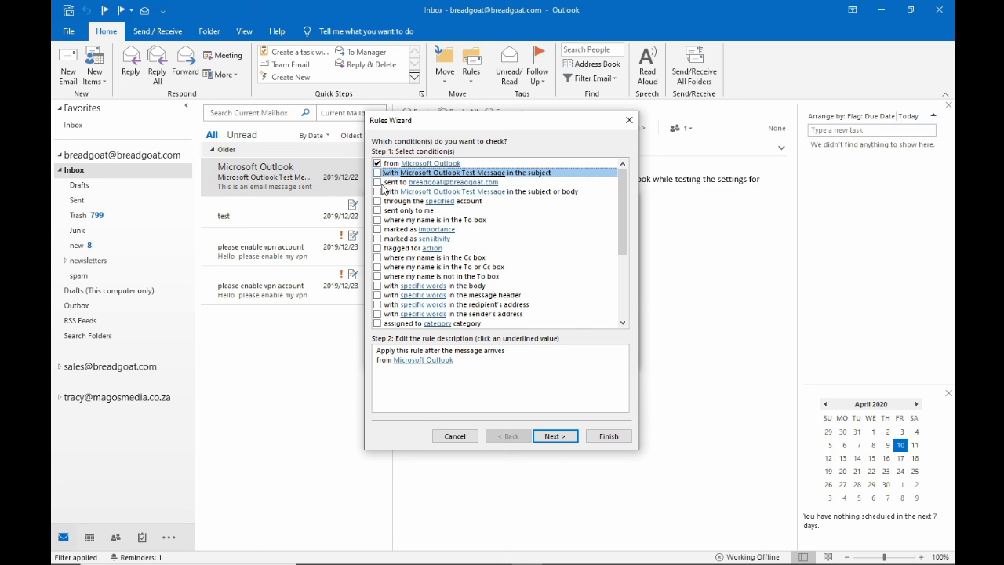
Add the sent-to, subject, subject or body, specified account, sent only to me and name in the To box conditions, and review the rule description.
click(378, 183)
click(378, 173)
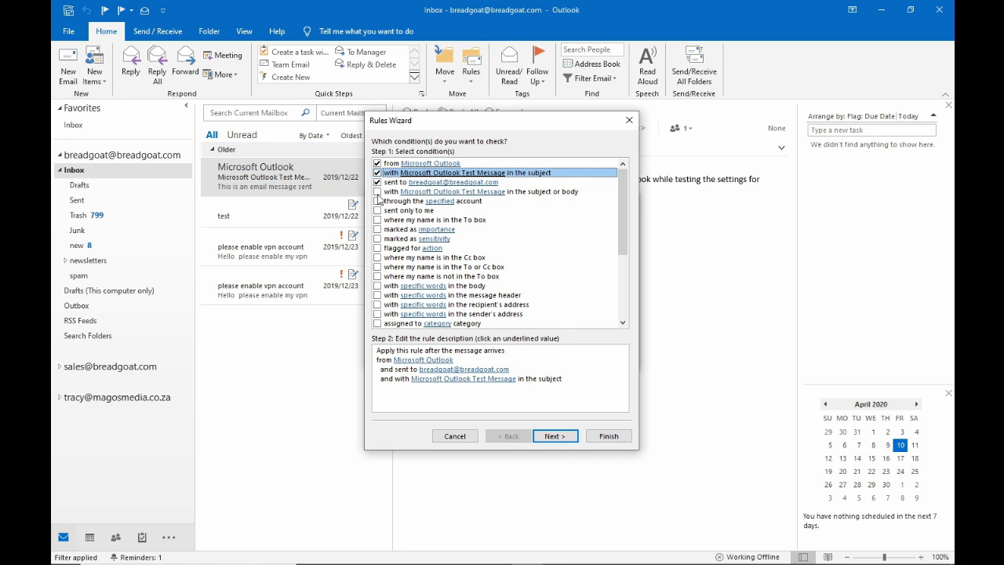
click(378, 192)
click(378, 201)
click(377, 211)
click(377, 221)
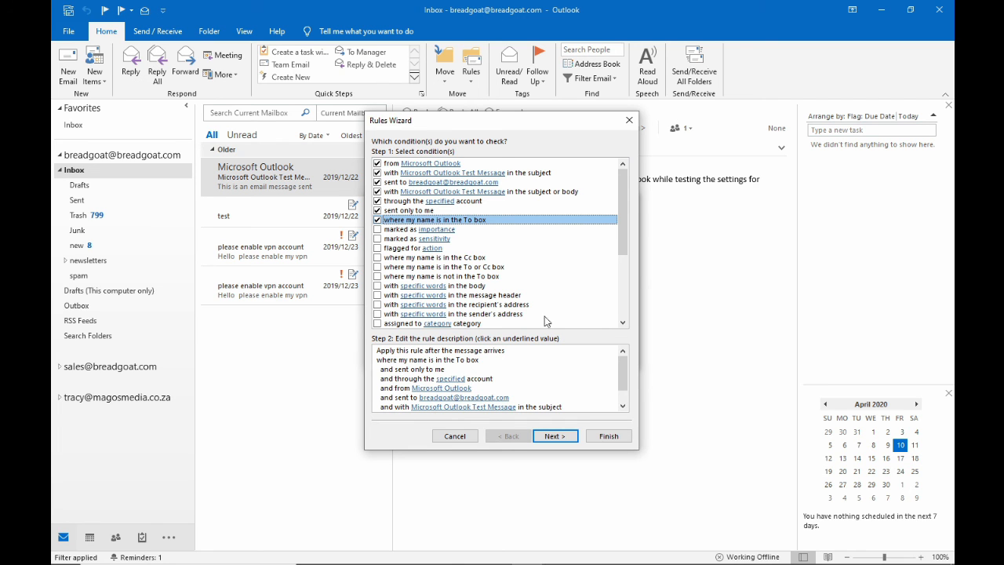
drag(622, 199, 622, 301)
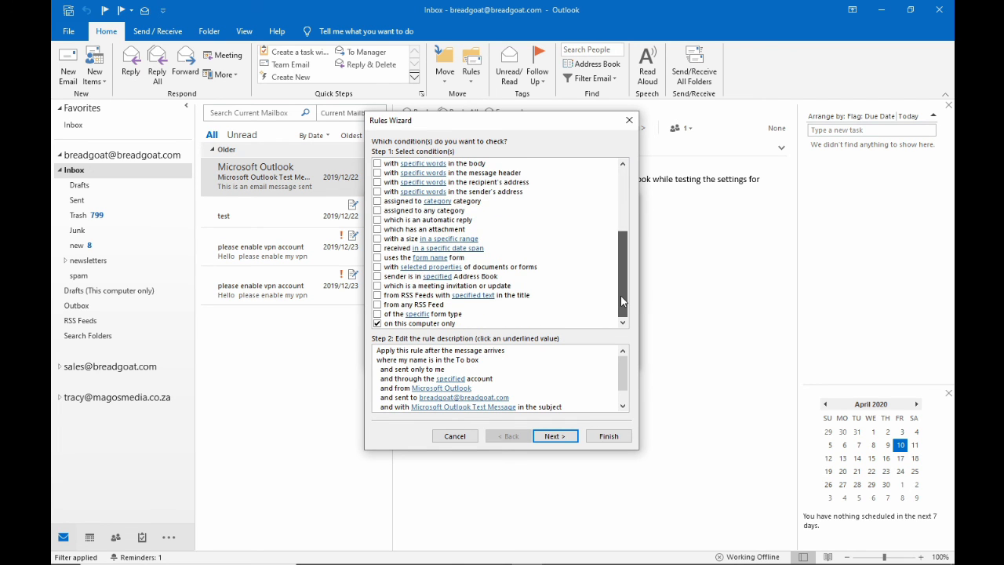
drag(622, 300, 622, 237)
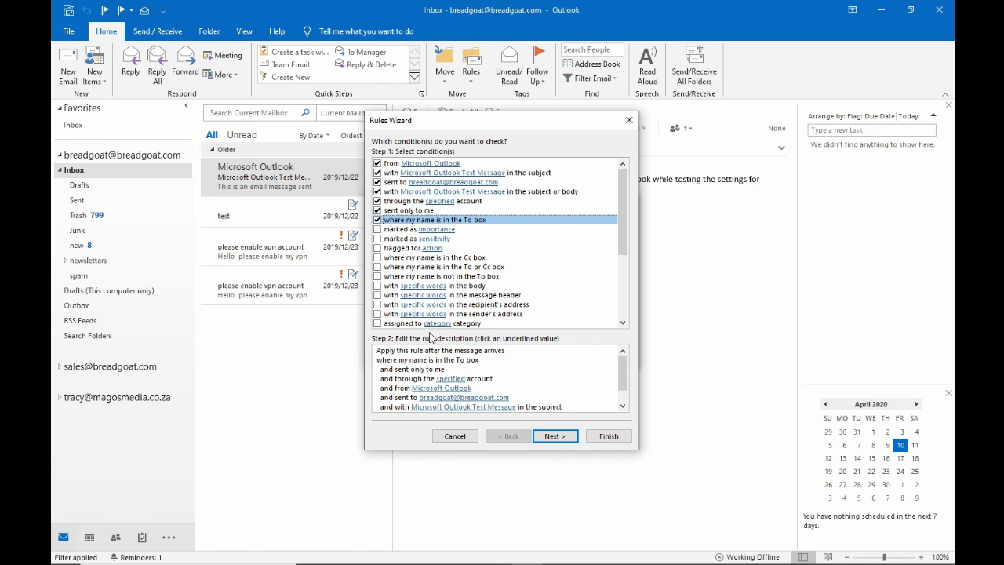
click(385, 377)
drag(626, 363, 626, 384)
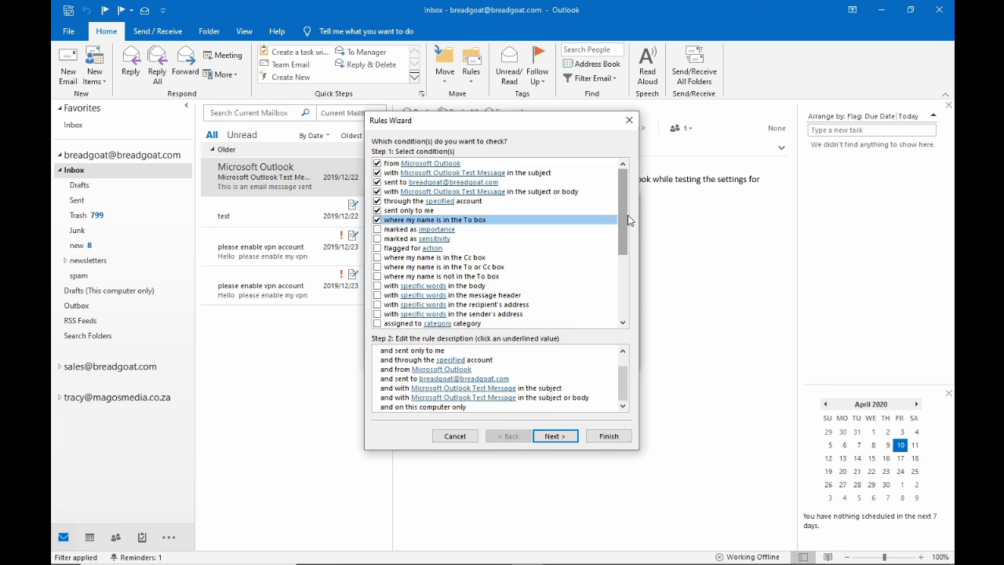
Remove the subject, sent-to, subject or body, account, sent only to me and To box conditions, keeping only the sender condition.
click(377, 172)
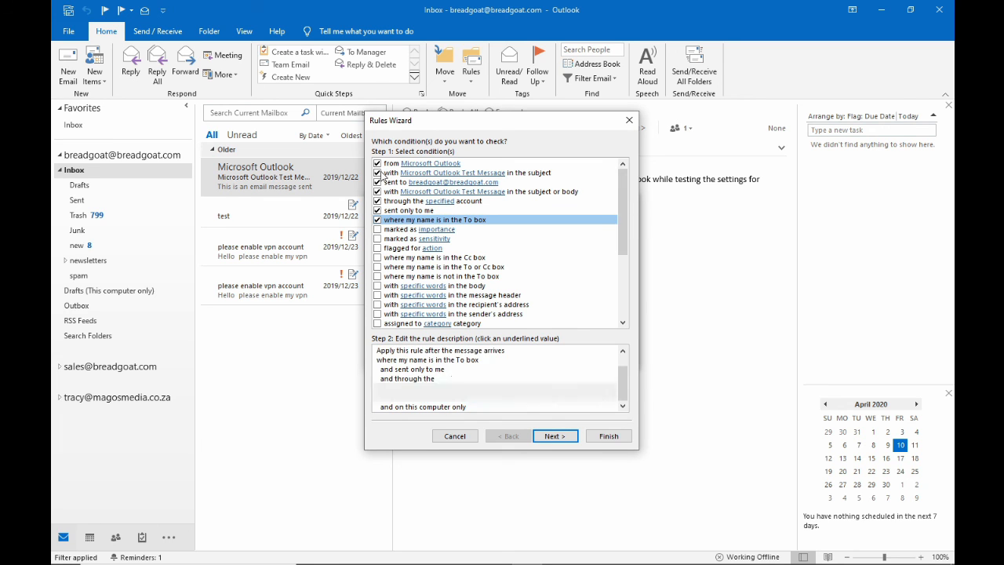
click(377, 182)
click(377, 192)
click(377, 201)
click(377, 210)
click(377, 219)
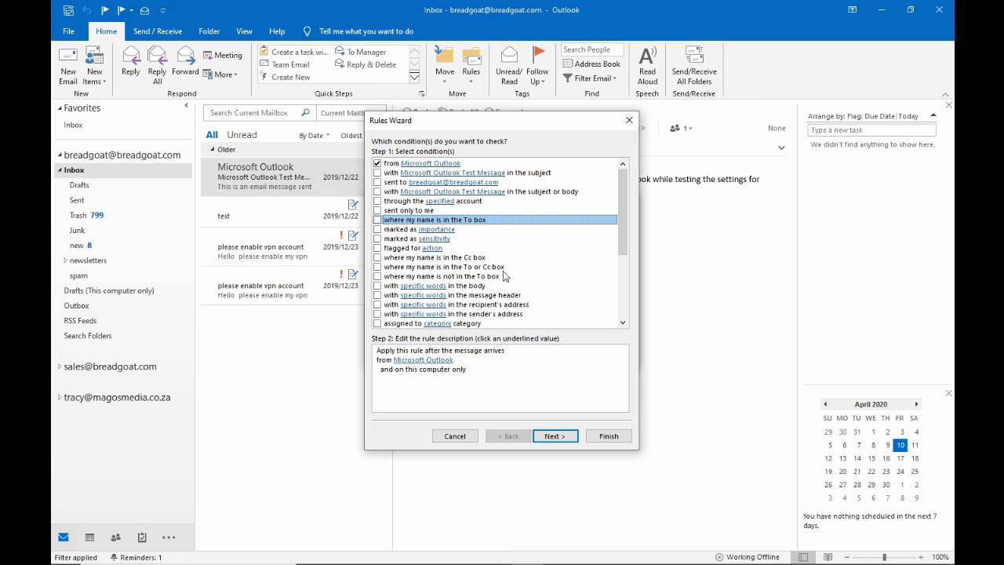
Remove the "on this computer only" condition and continue to the rule's actions.
scroll(514, 284, down, 2)
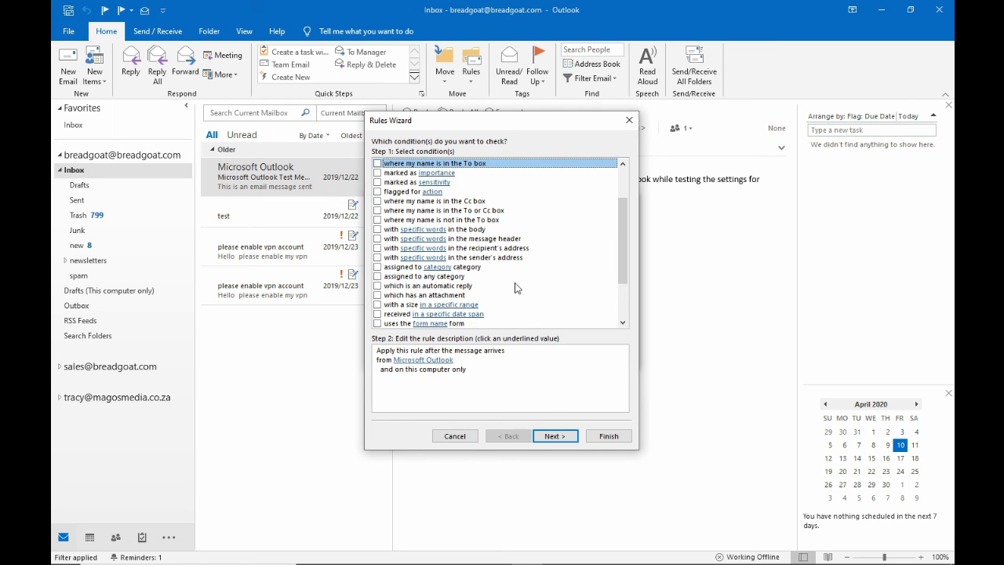
scroll(515, 287, down, 2)
scroll(515, 288, down, 1)
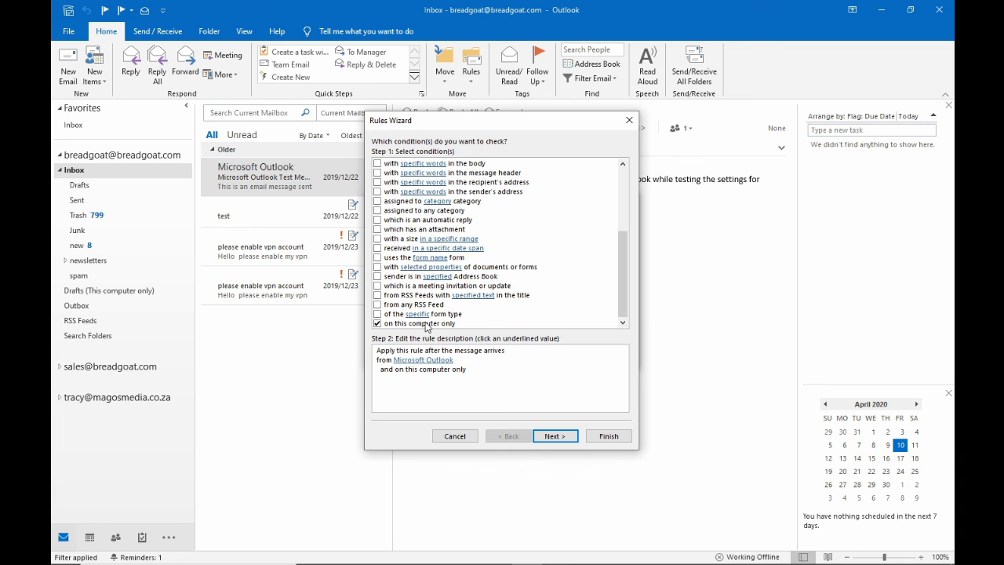
click(378, 323)
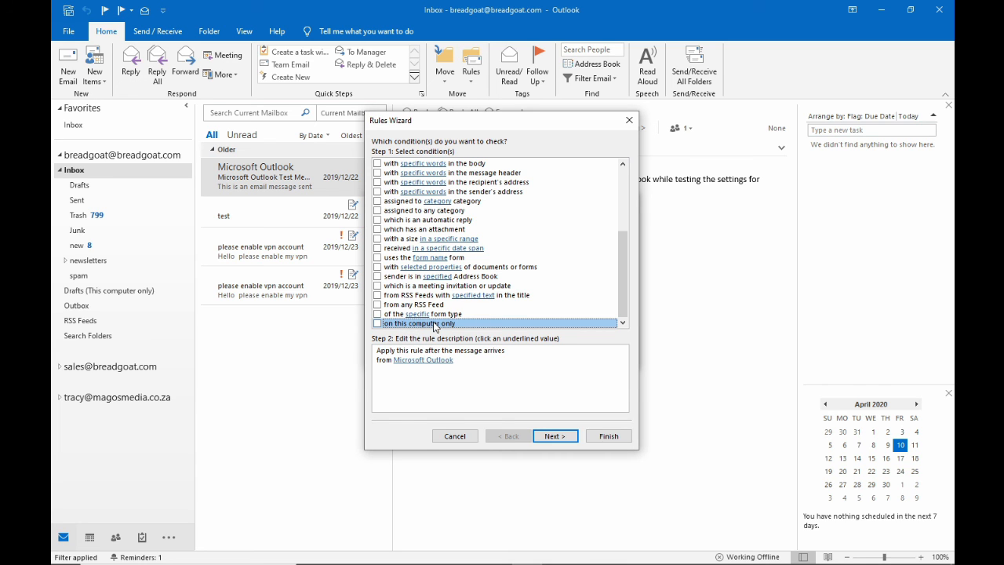
click(554, 437)
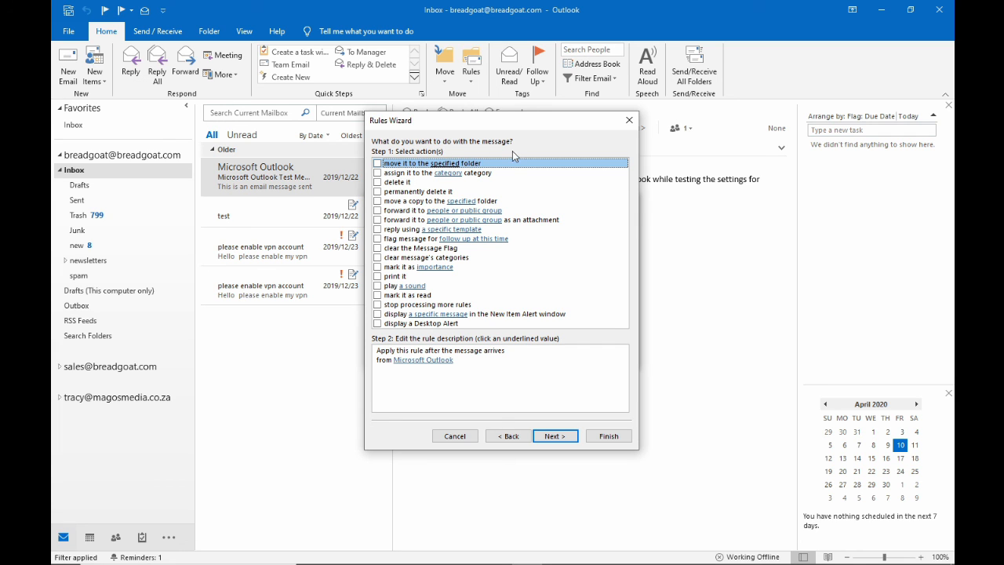
Add the actions that move the message to a specified folder and assign it to a category.
click(378, 163)
click(377, 172)
Try the delete and permanently delete actions, accepting permanent deletion, and clear permanently delete and stop processing more rules.
click(377, 182)
click(377, 191)
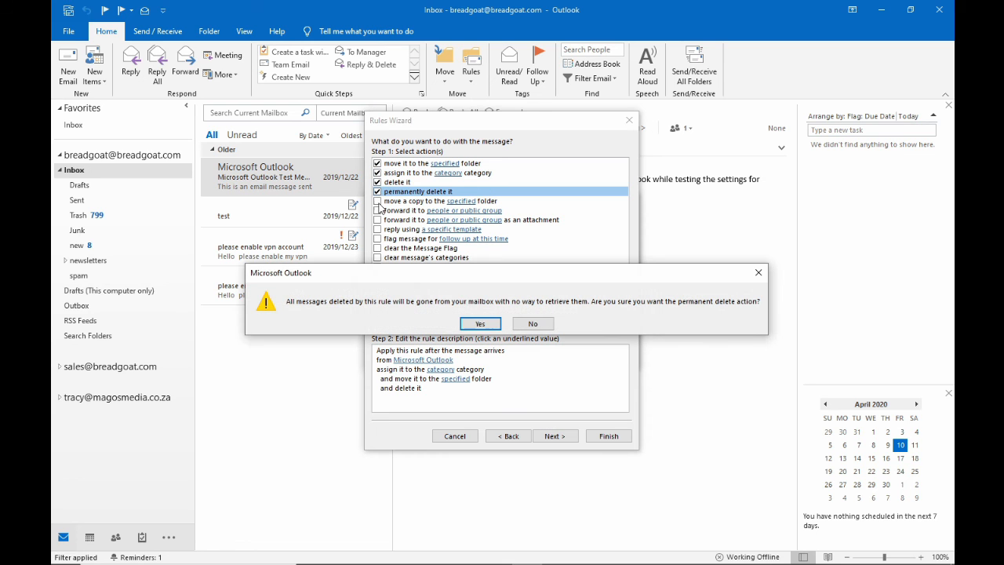
click(480, 324)
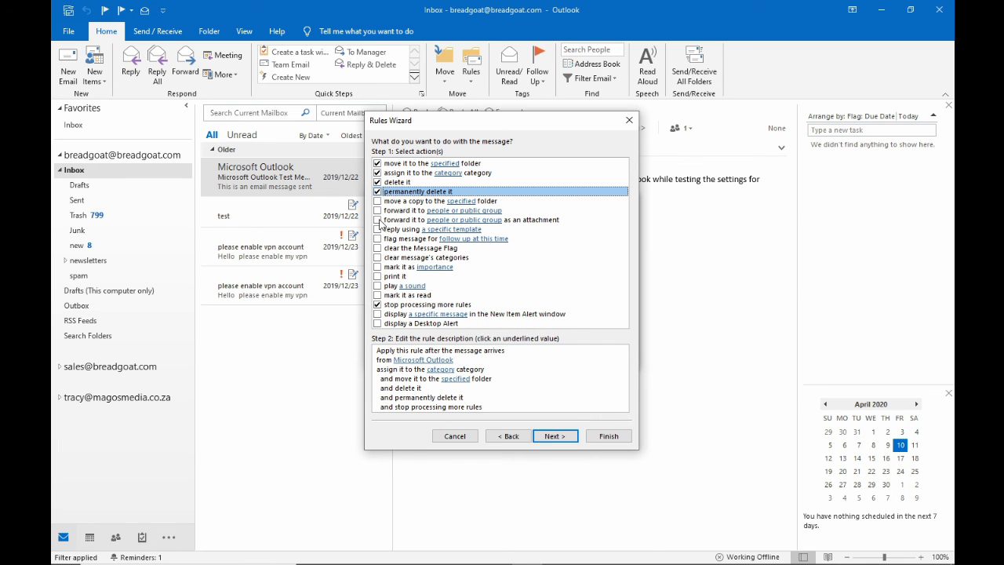
click(377, 193)
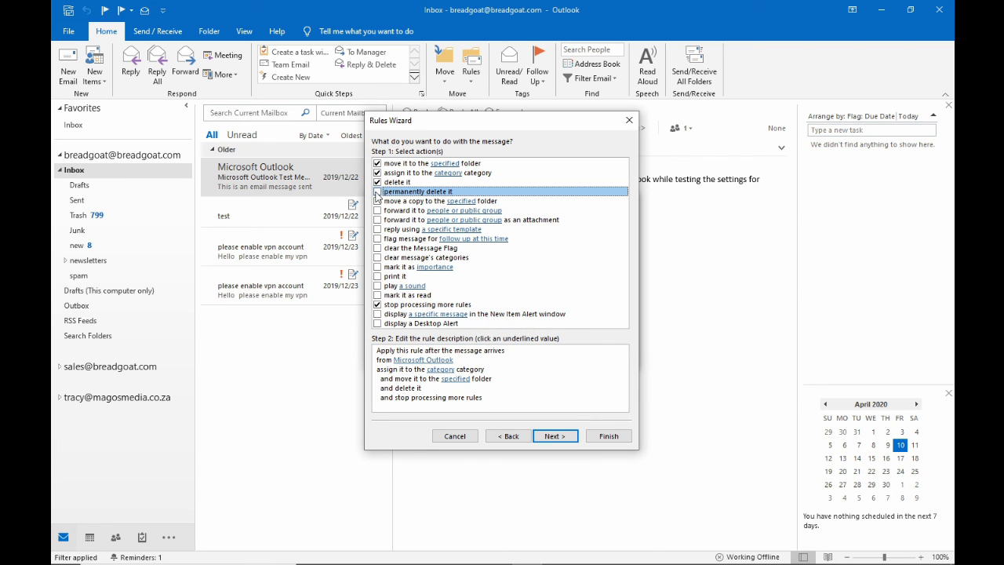
click(377, 305)
Add actions for moving a copy, forwarding, forwarding as attachment, template reply, follow-up flag, clearing categories, printing, marking as read and stopping further rules.
click(378, 201)
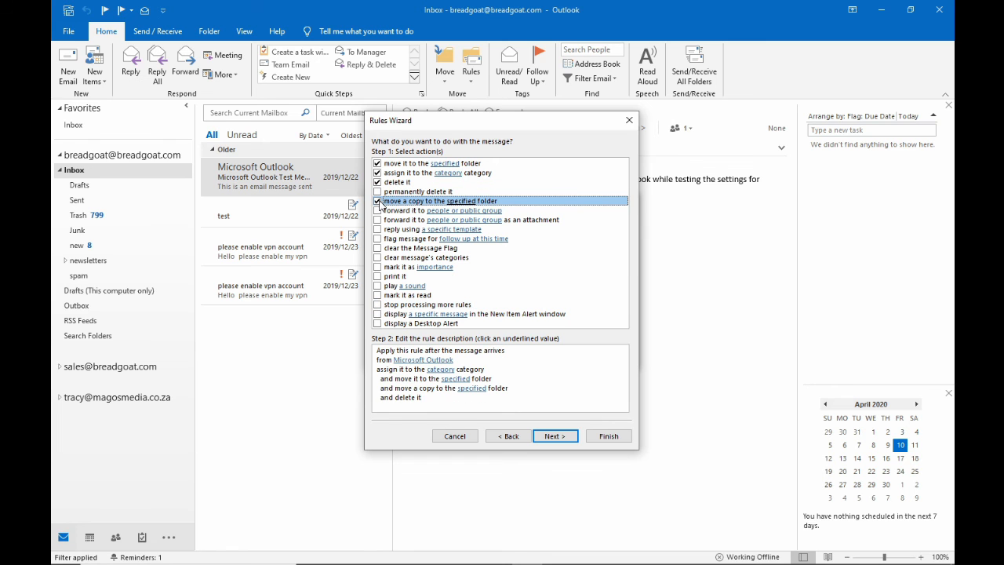
click(377, 219)
click(377, 211)
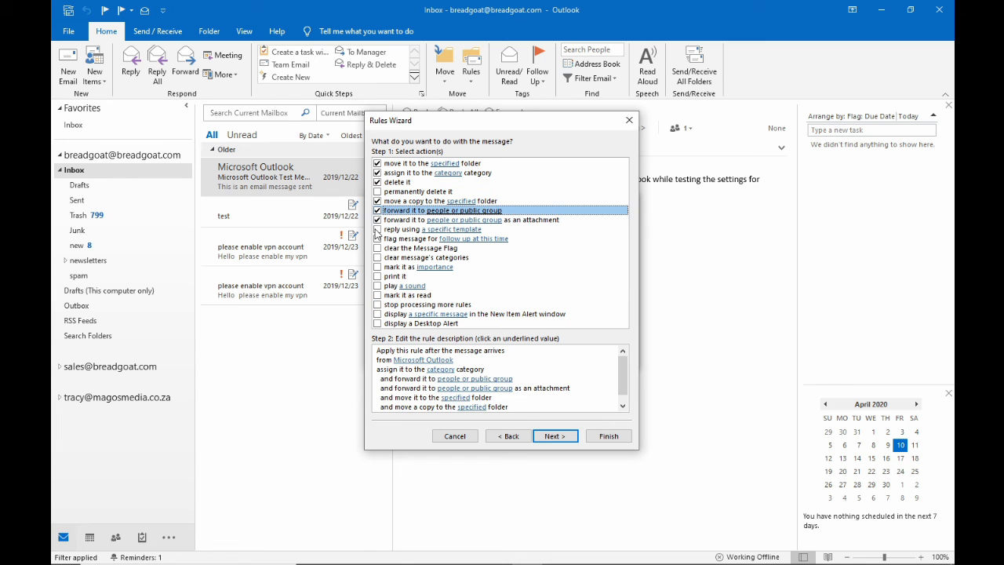
click(377, 229)
click(377, 238)
click(377, 257)
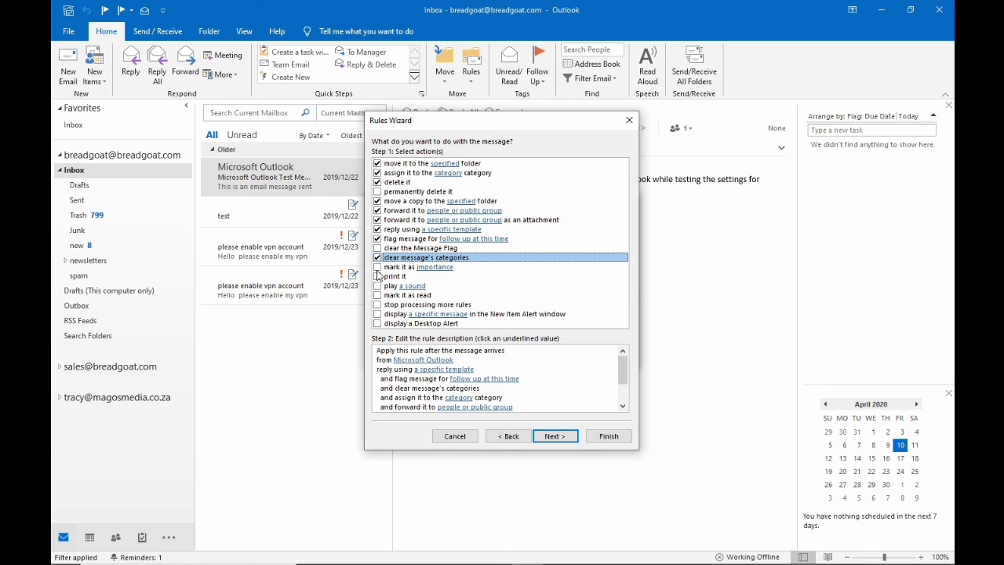
click(377, 277)
click(377, 295)
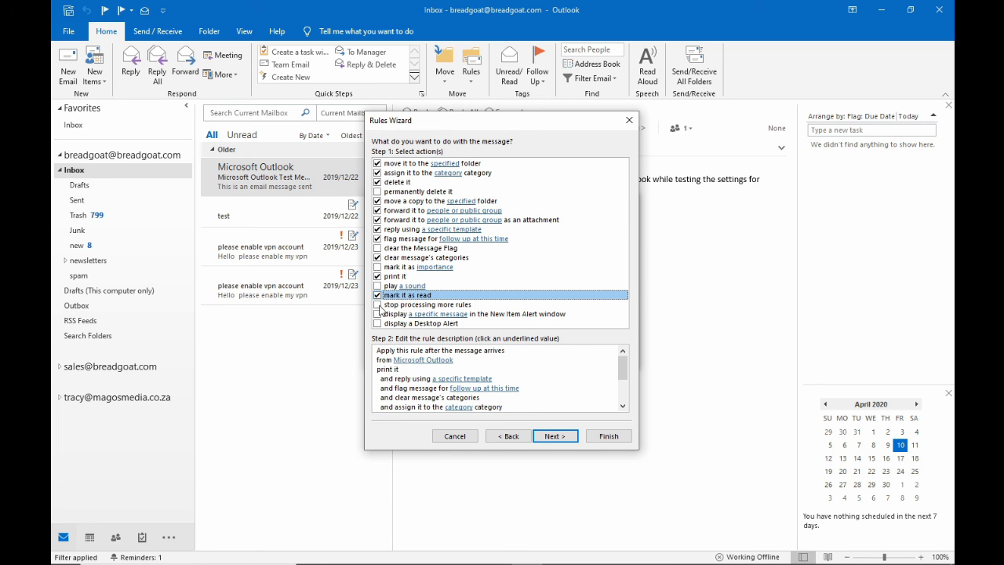
click(428, 307)
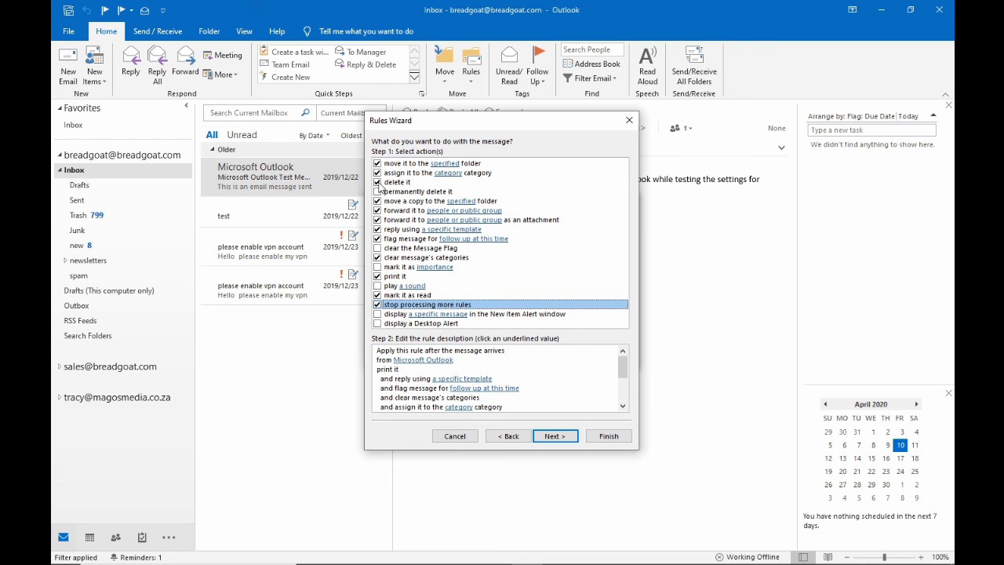
Remove the delete, move a copy and clear message's categories actions from the rule.
click(377, 183)
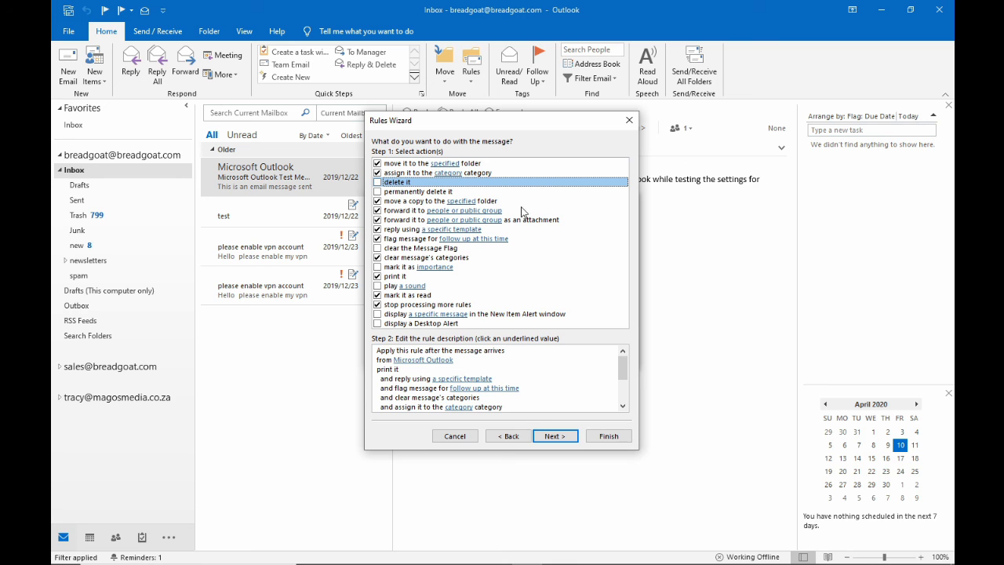
click(377, 201)
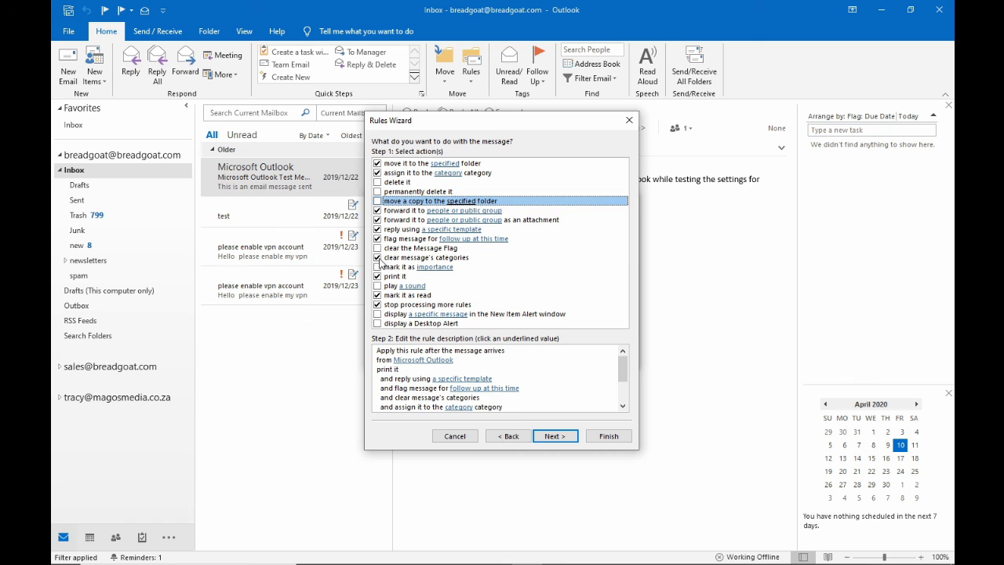
click(379, 258)
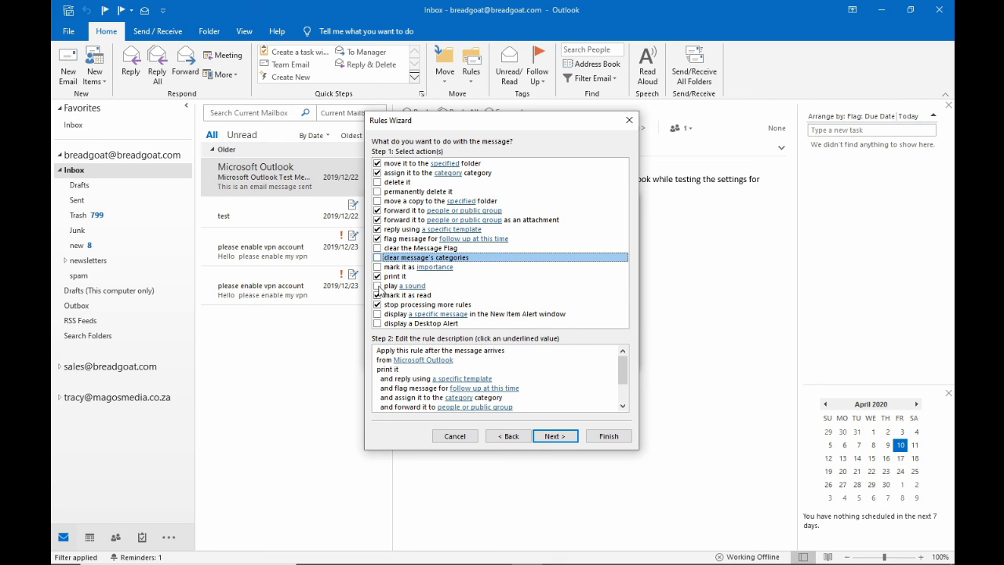
Add the play a sound action, open its sound file selection, and cancel without choosing a file.
click(378, 286)
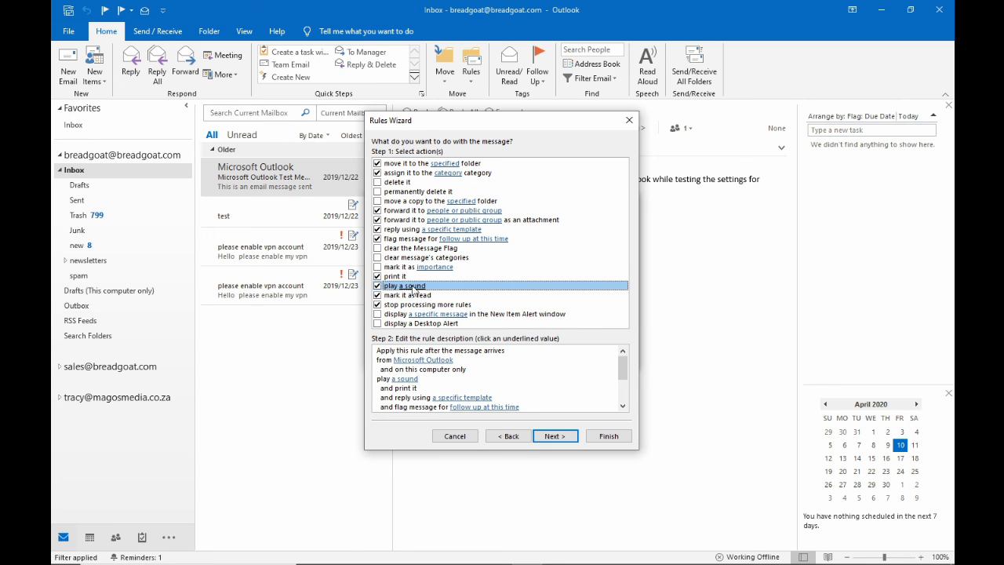
scroll(485, 397, down, 2)
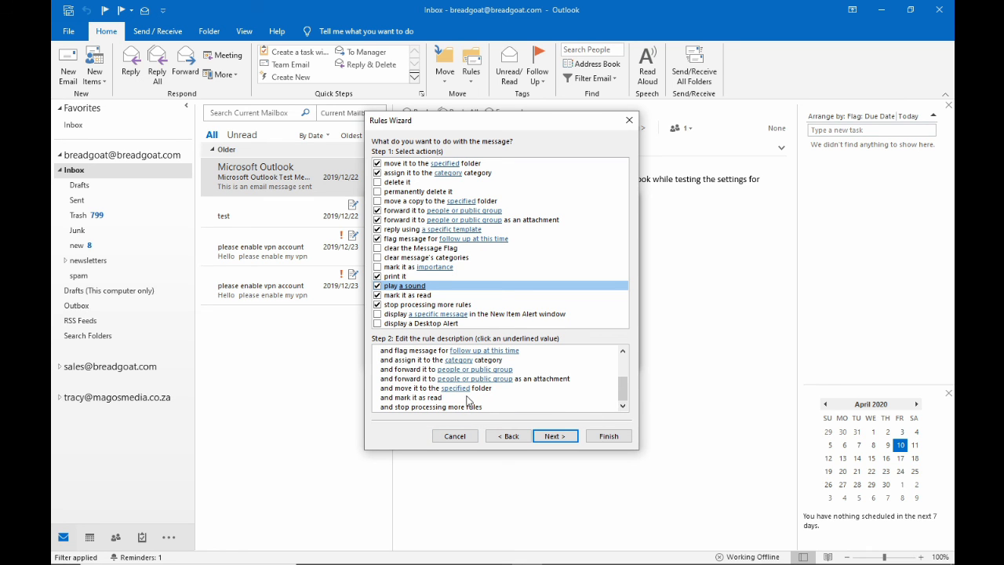
scroll(494, 400, up, 2)
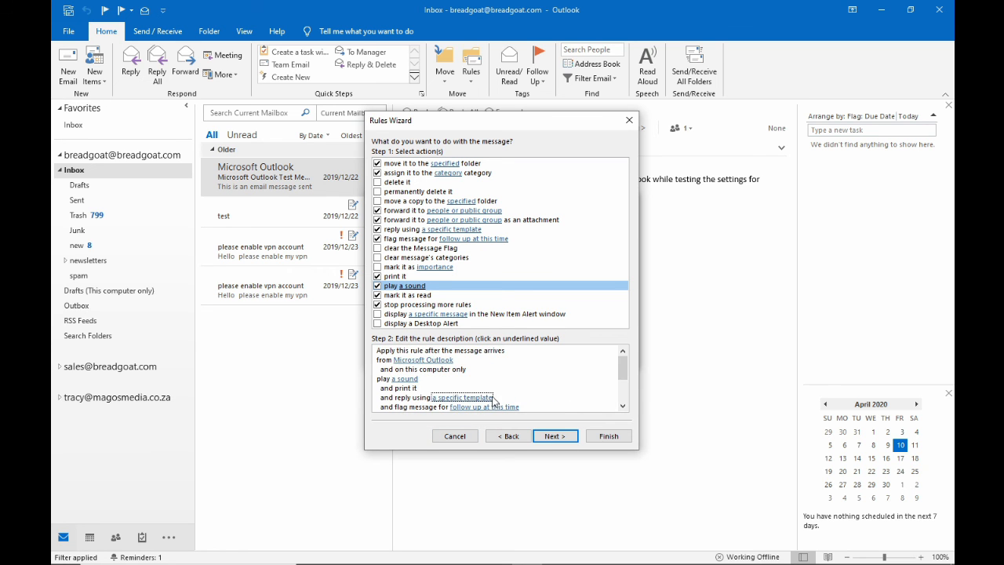
click(411, 379)
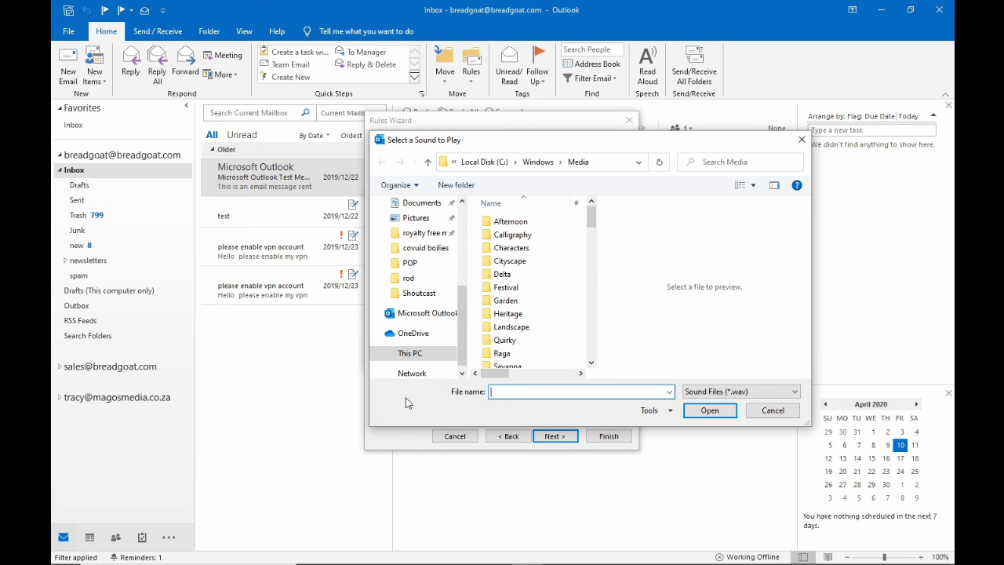
click(727, 392)
click(706, 391)
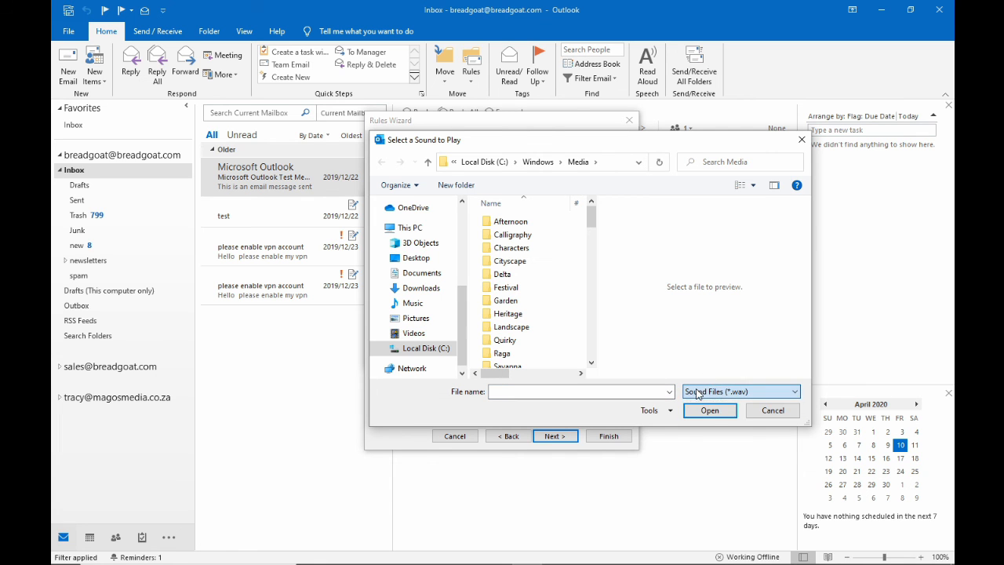
click(771, 411)
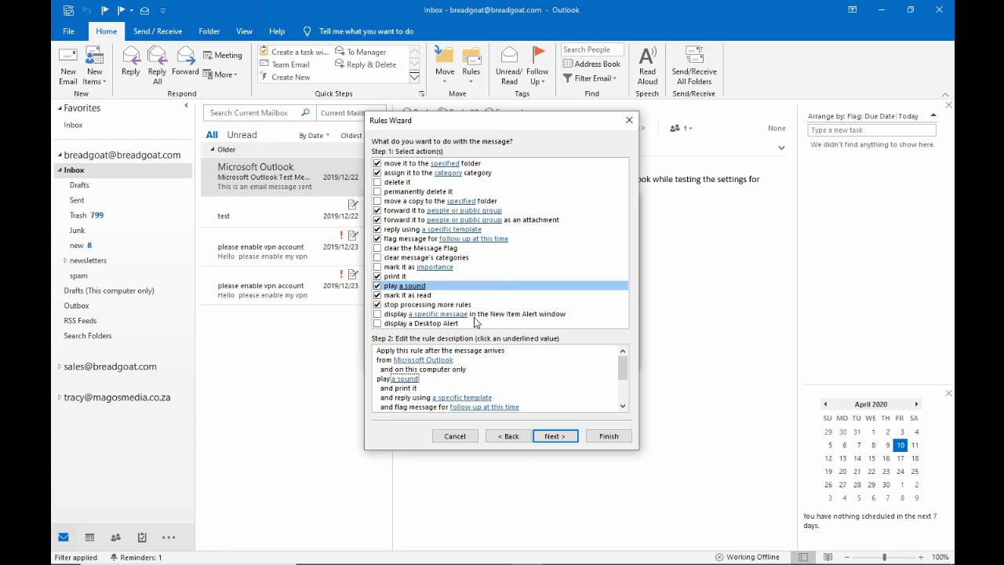
Remove the stop processing, mark as read, sound, print, flag, template reply and both forwarding actions, keeping the folder and category actions.
click(378, 304)
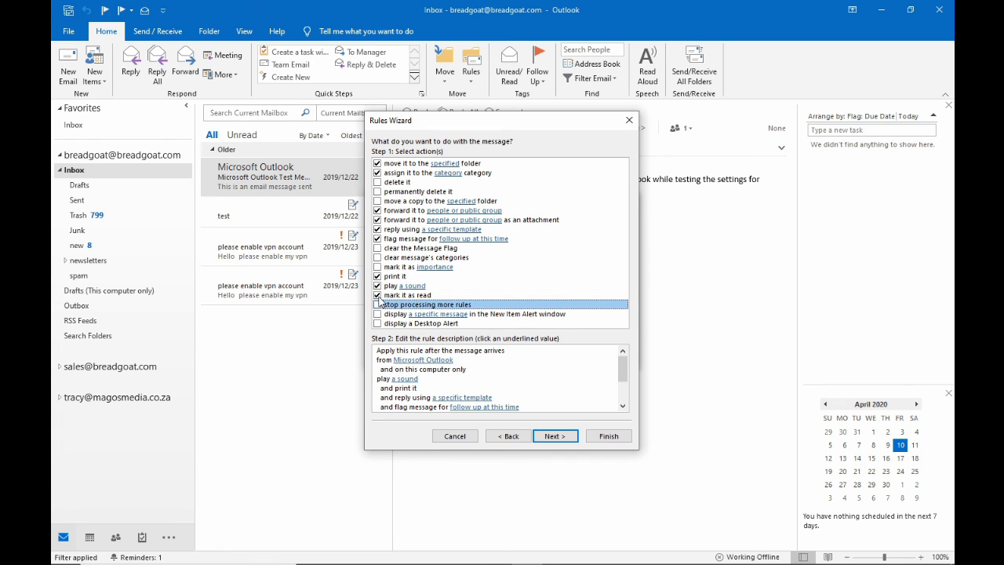
click(378, 295)
click(378, 285)
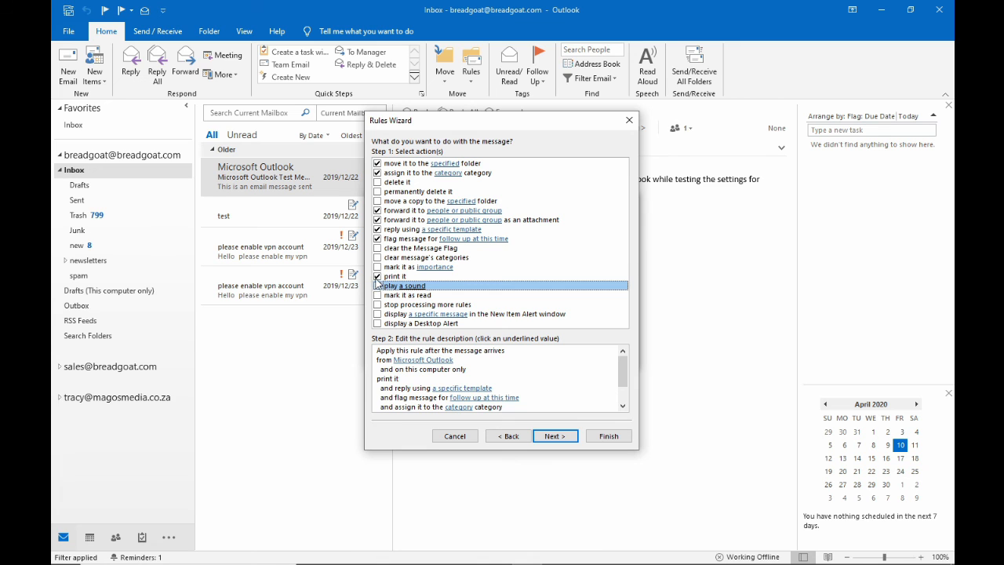
click(378, 277)
click(378, 238)
click(378, 229)
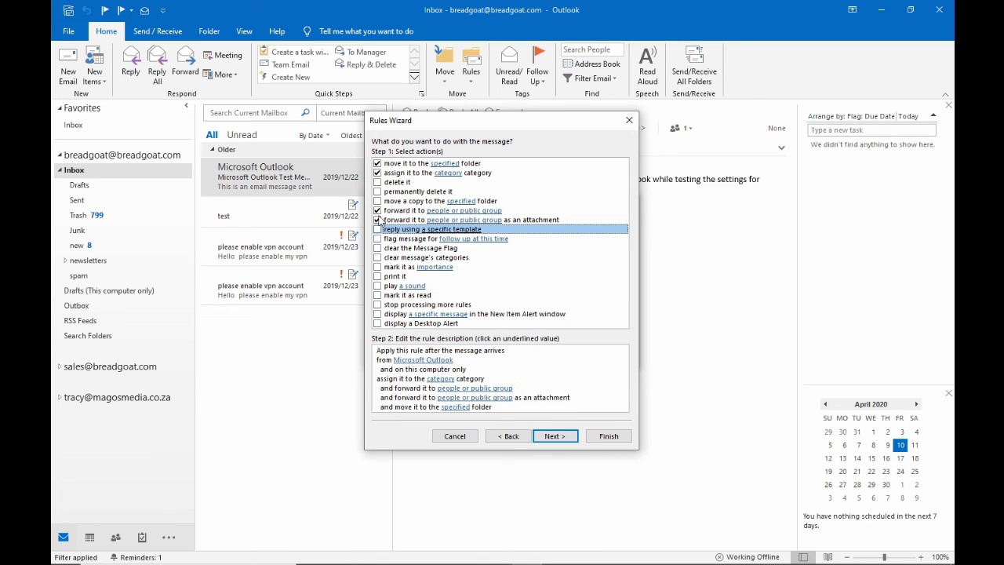
click(378, 220)
click(379, 211)
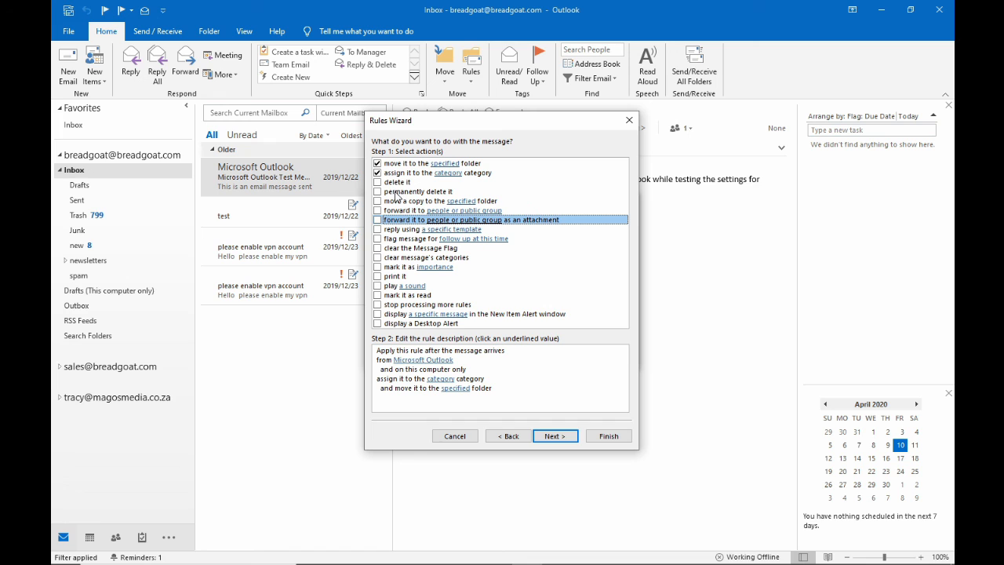
Remove the move-to-folder action and set the rule's assigned category to Green Category, keeping the category name.
click(377, 163)
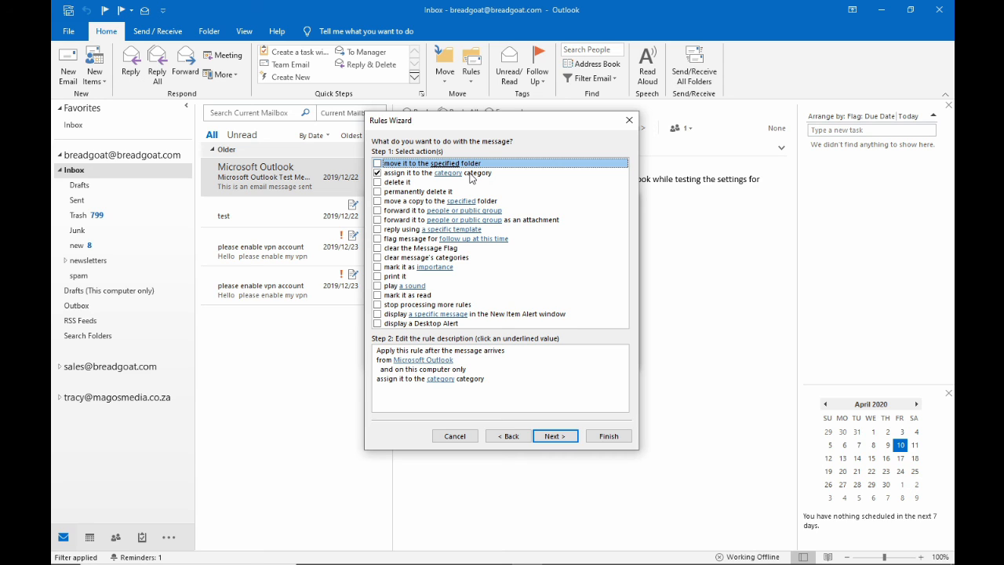
click(450, 179)
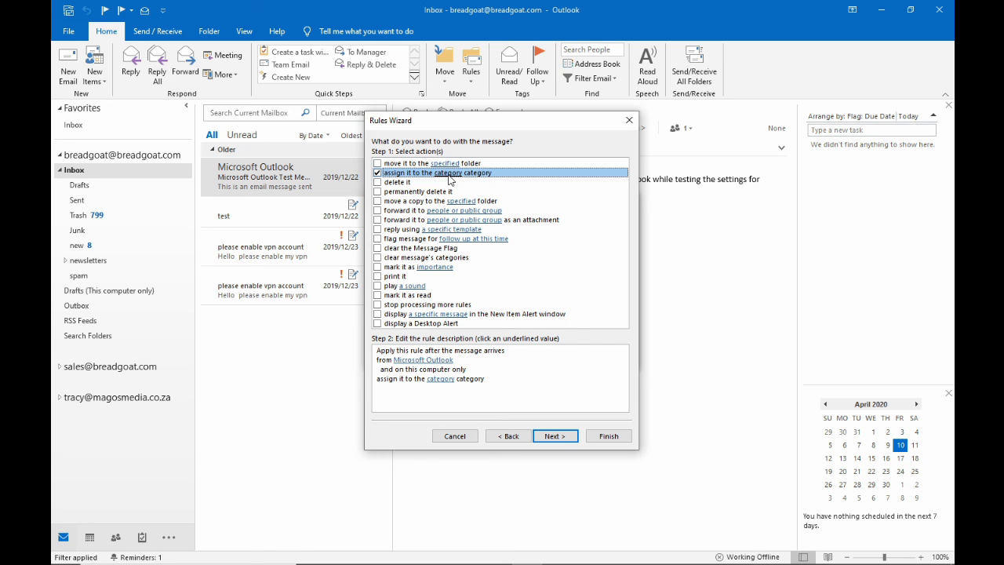
click(441, 379)
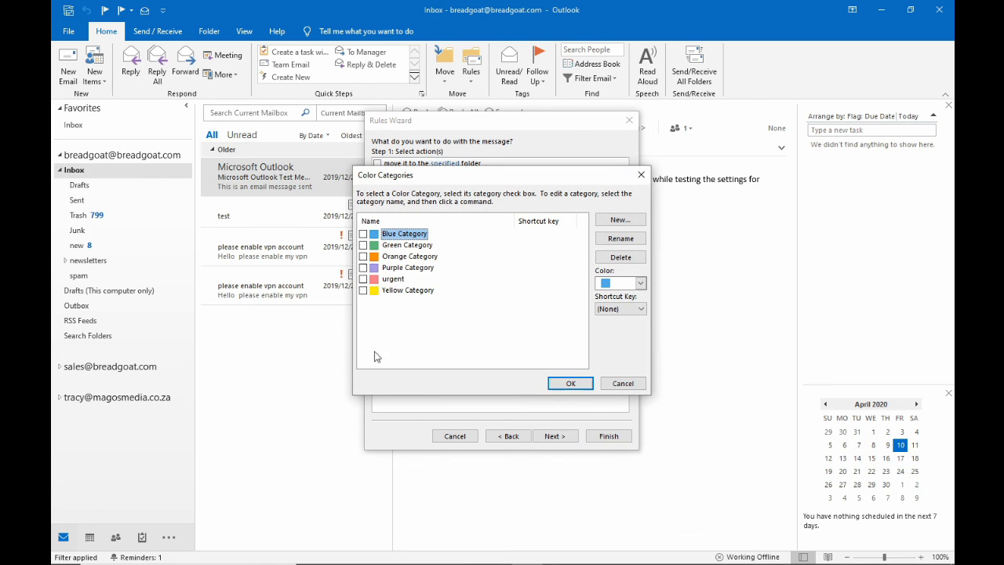
click(363, 245)
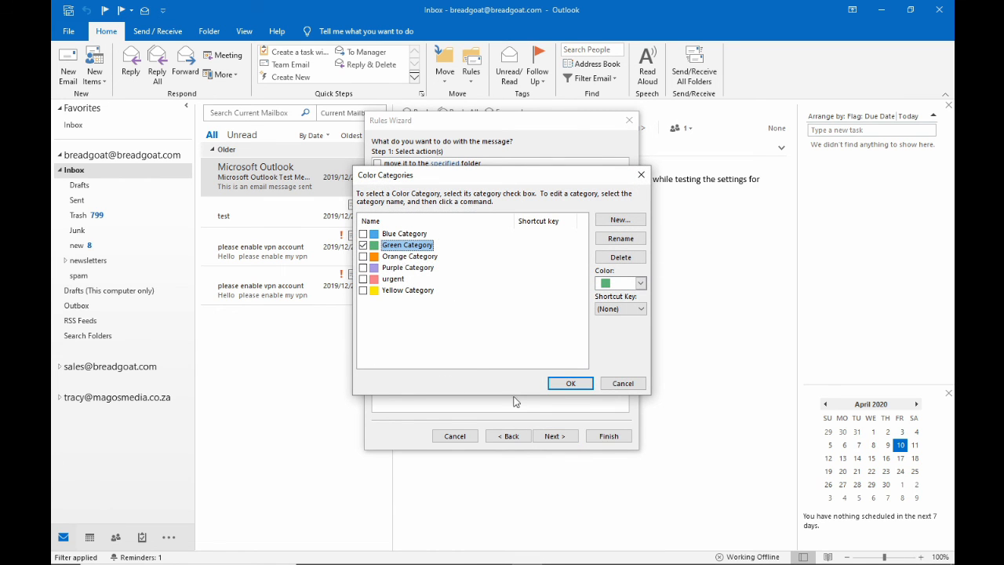
click(571, 383)
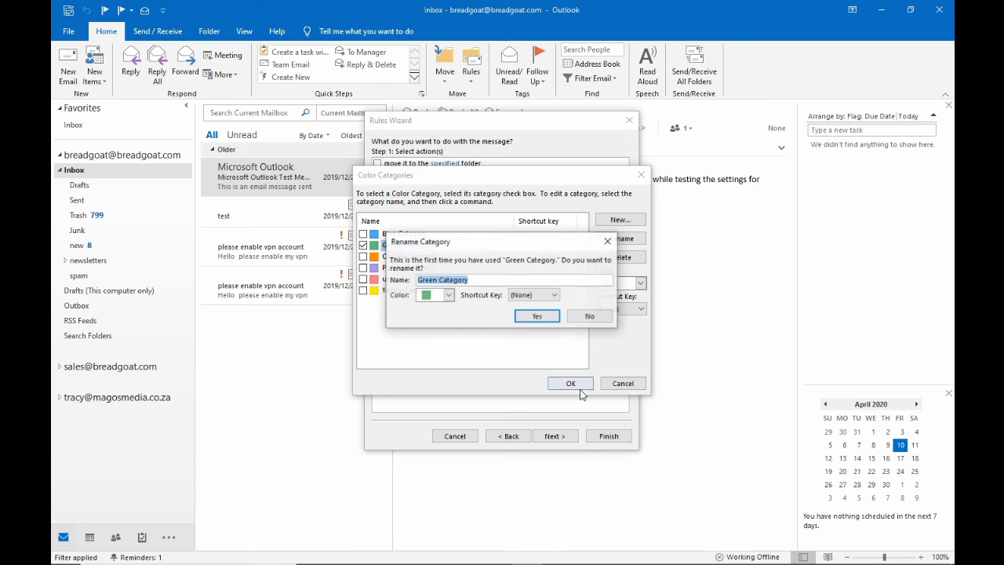
click(539, 317)
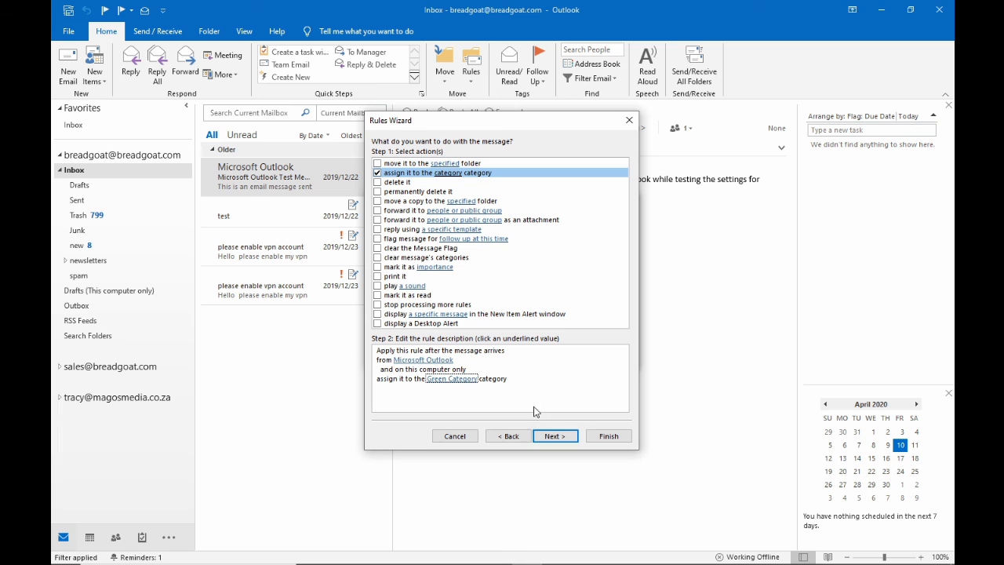
Add an exception to the rule for messages whose subject contains "invoice".
click(553, 437)
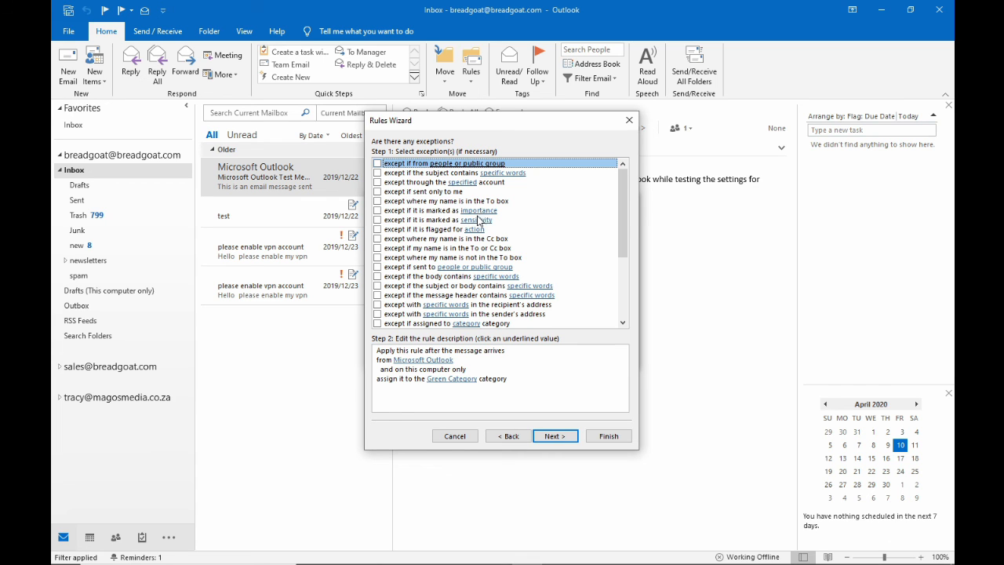
click(378, 172)
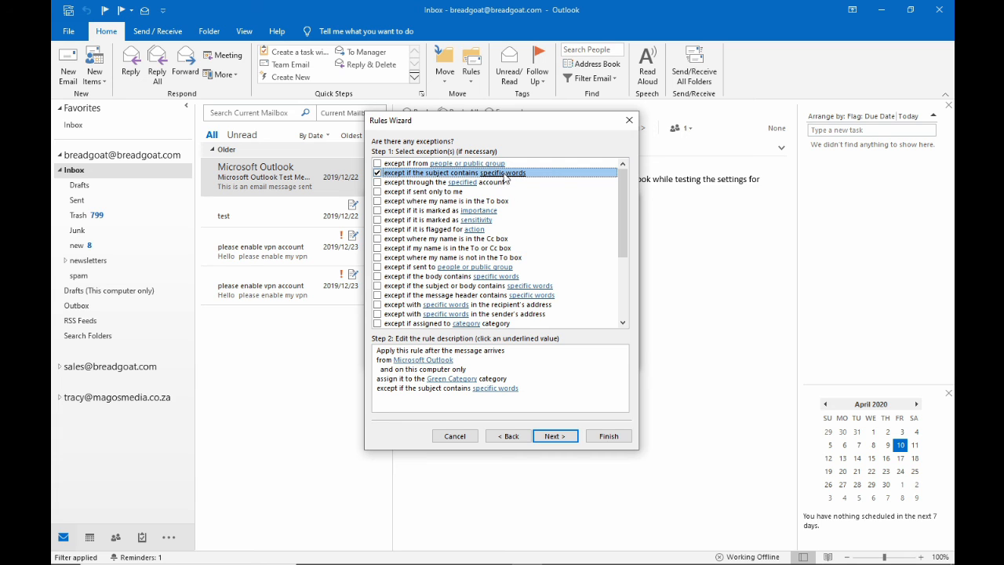
click(496, 389)
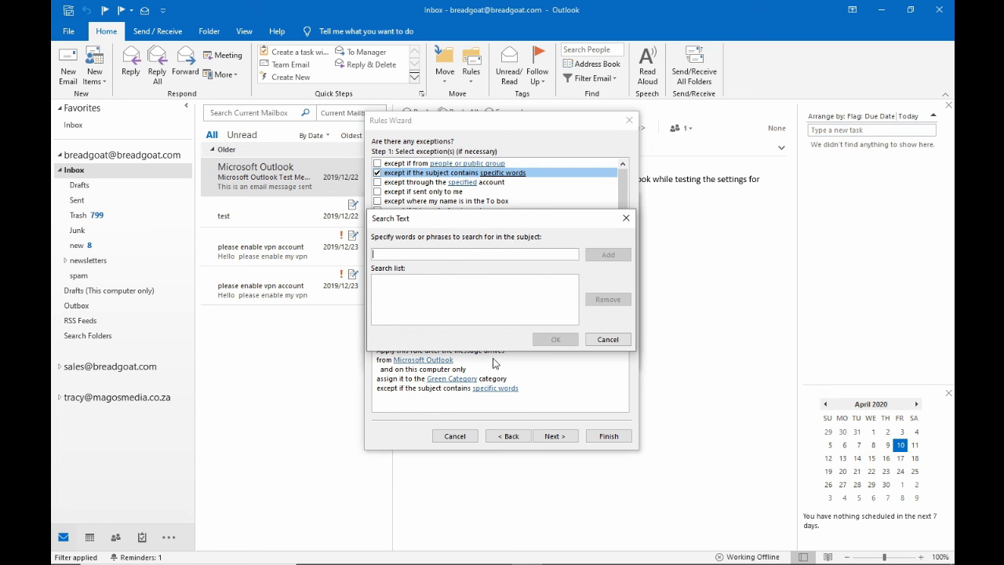
text(invoice)
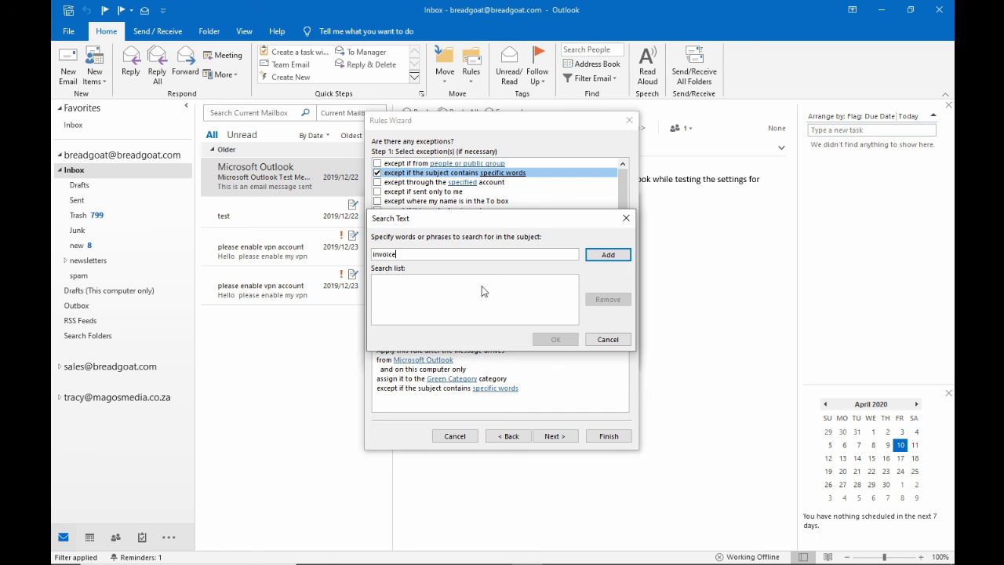
click(600, 255)
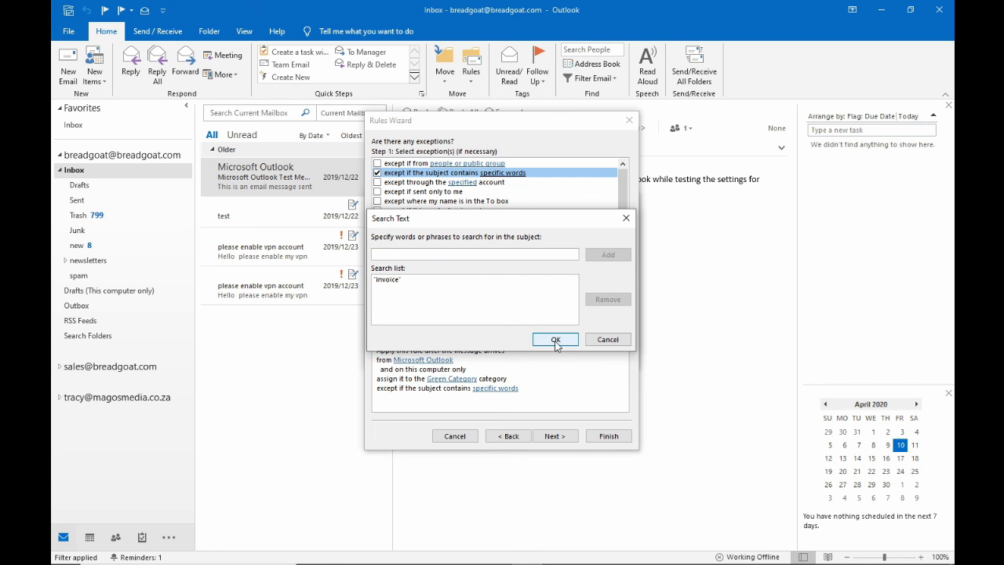
click(555, 340)
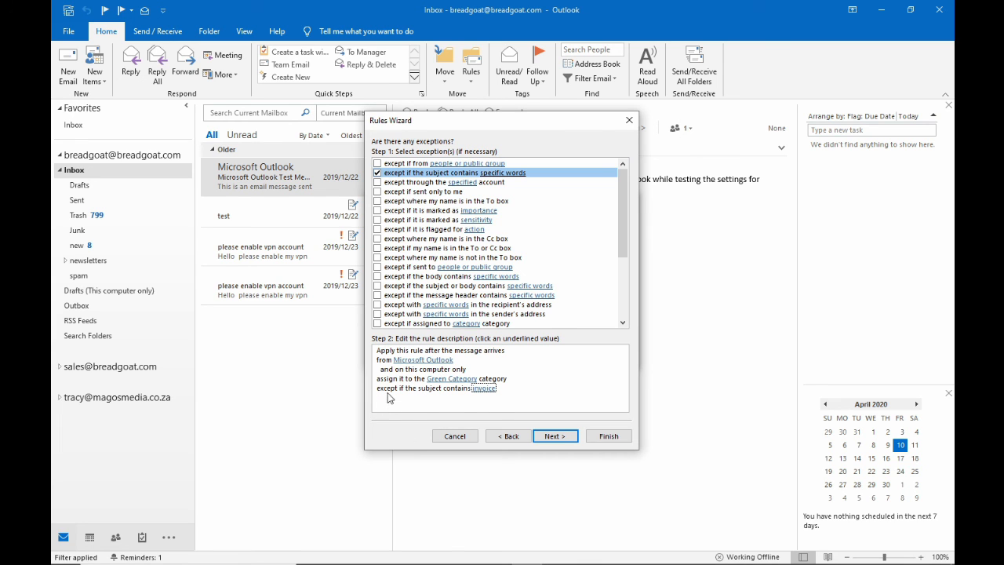
Name the rule "Microsoft Outlook green cat if not invoice", enable running it on messages already in the Inbox, and finish it.
click(555, 437)
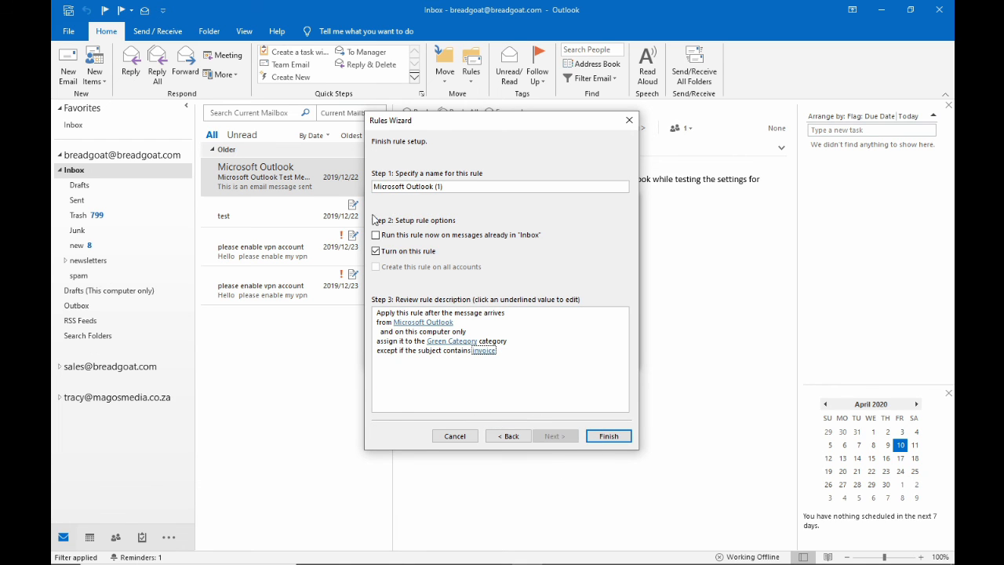
drag(447, 186, 349, 189)
click(479, 185)
click(438, 235)
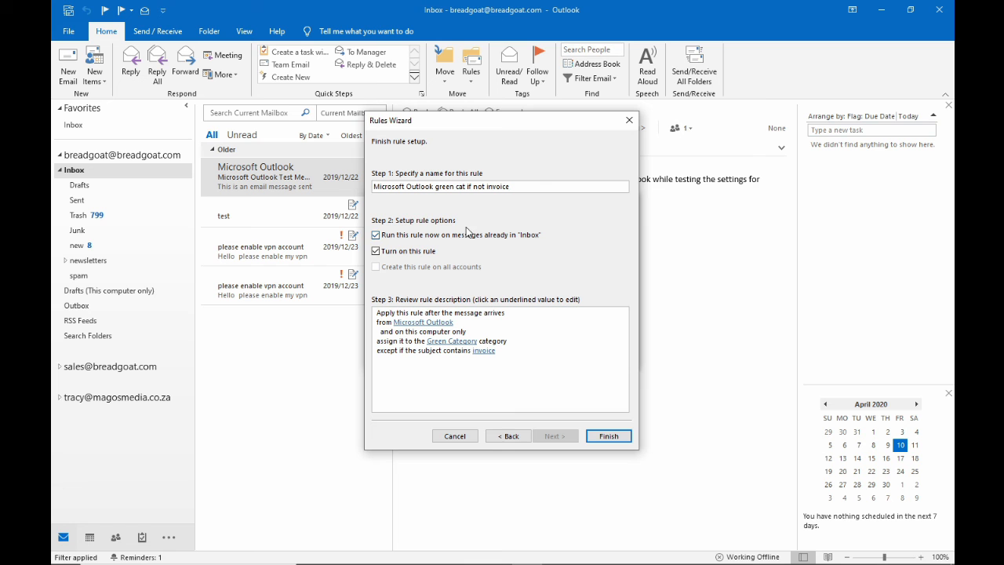
click(598, 437)
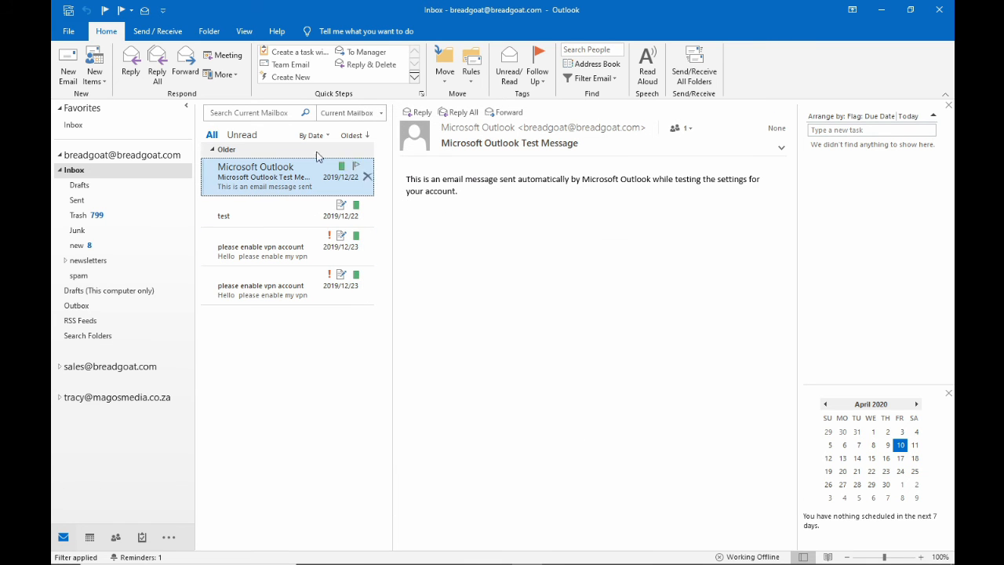
Examine each Inbox message and its category marking to check how the rule was applied.
click(288, 220)
click(284, 252)
click(286, 273)
click(287, 253)
click(285, 219)
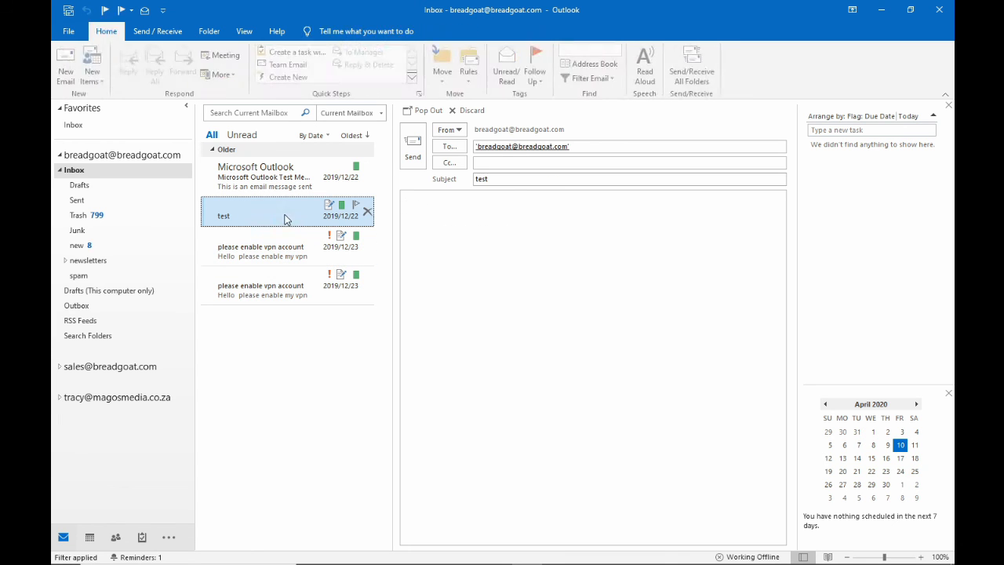
click(283, 192)
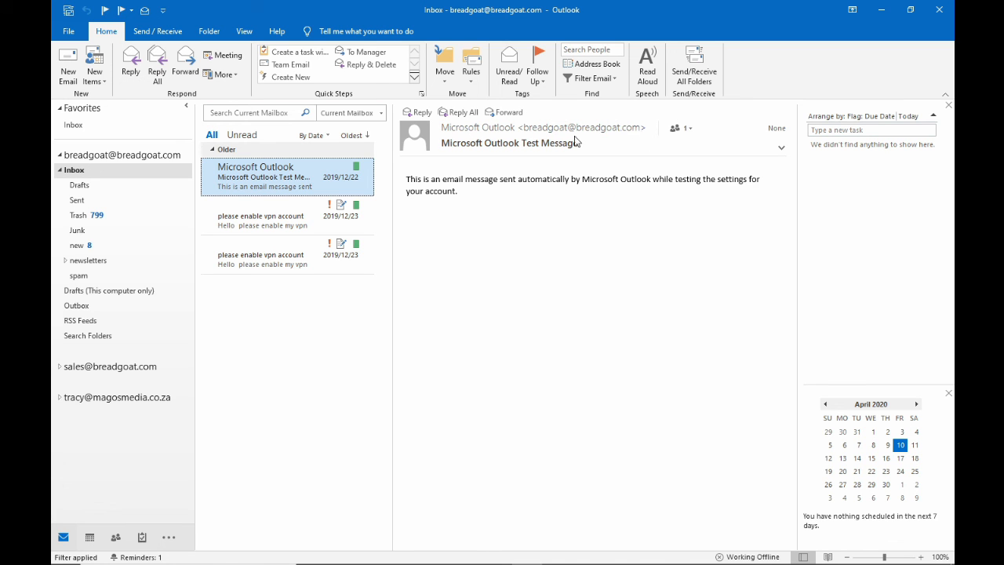
click(267, 220)
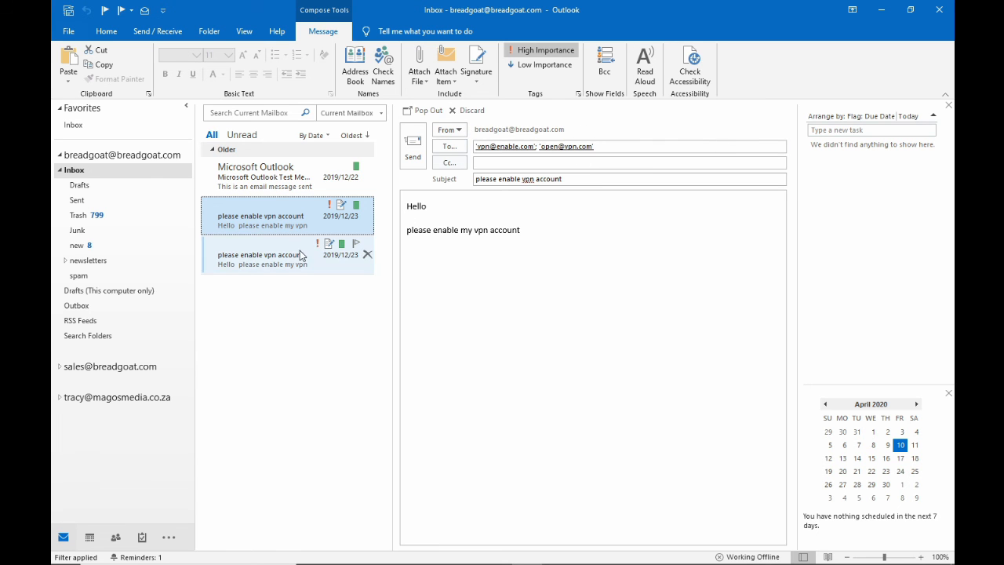
click(273, 253)
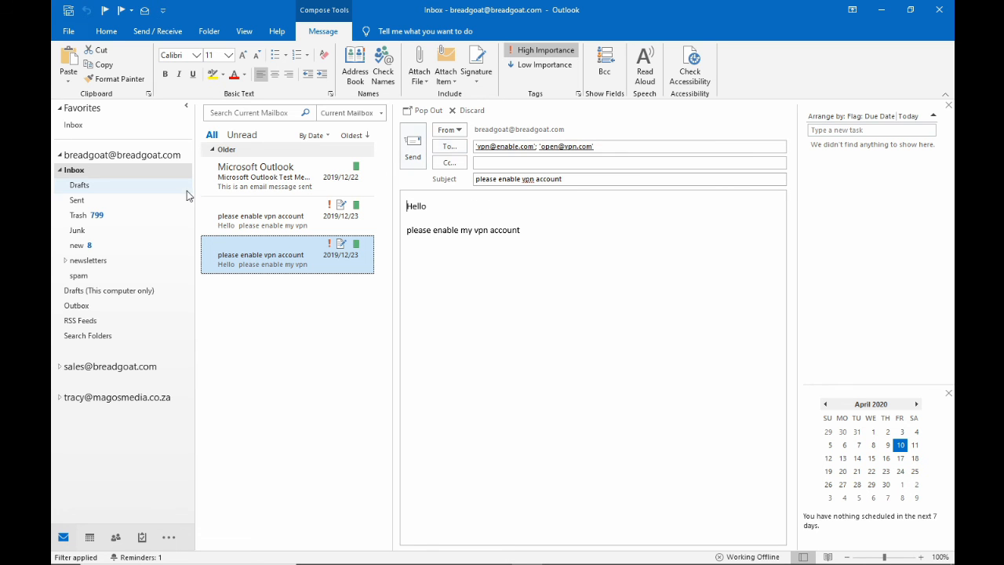
click(235, 174)
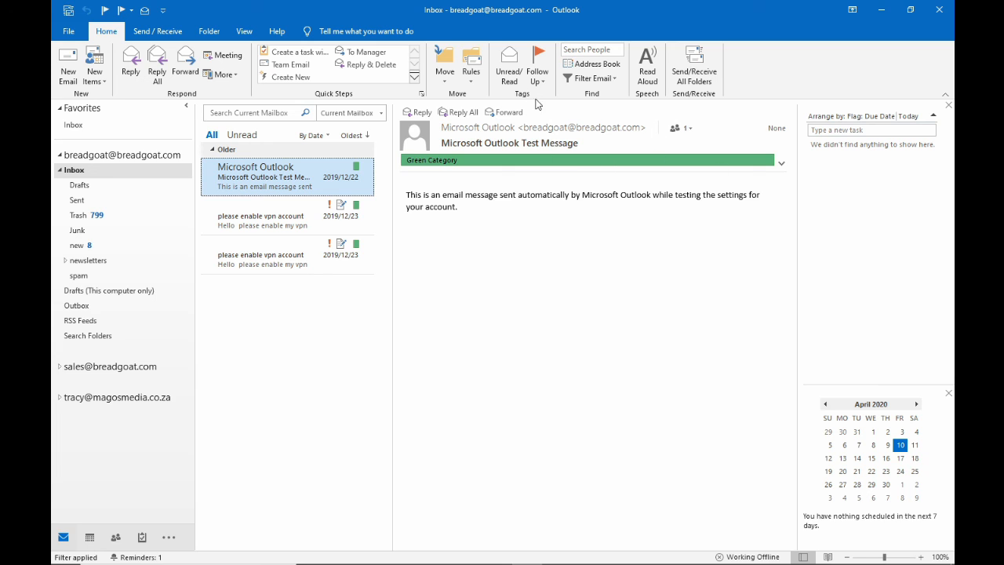
Edit the rule "Microsoft Outlook green cat if not invoice", replacing its assign category action with clear message's categories.
click(470, 80)
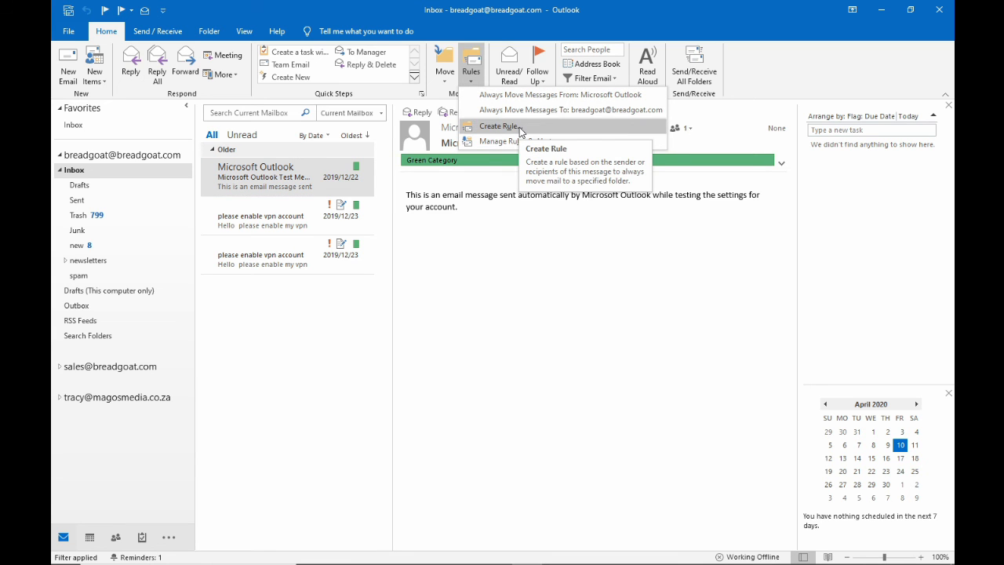
click(476, 77)
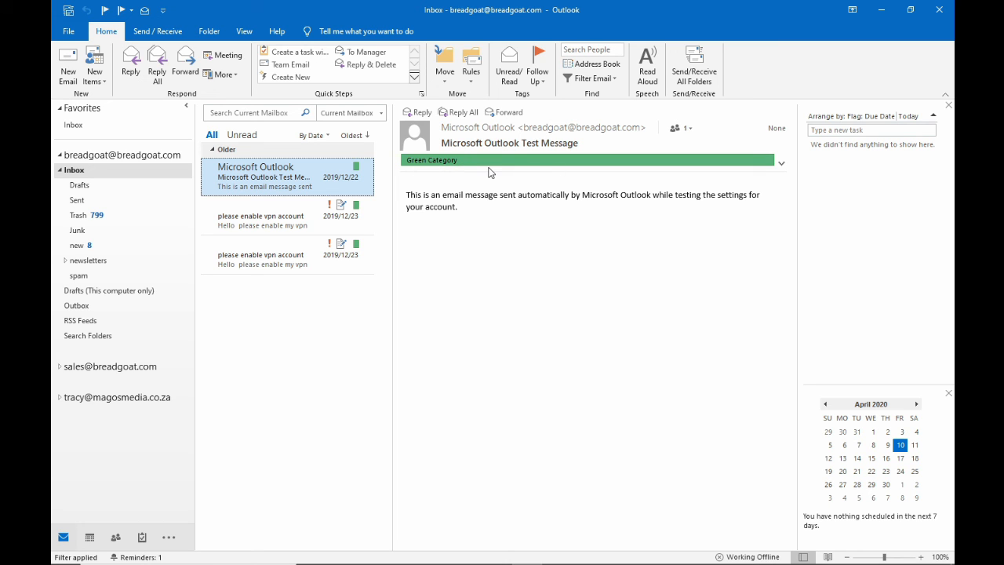
click(474, 81)
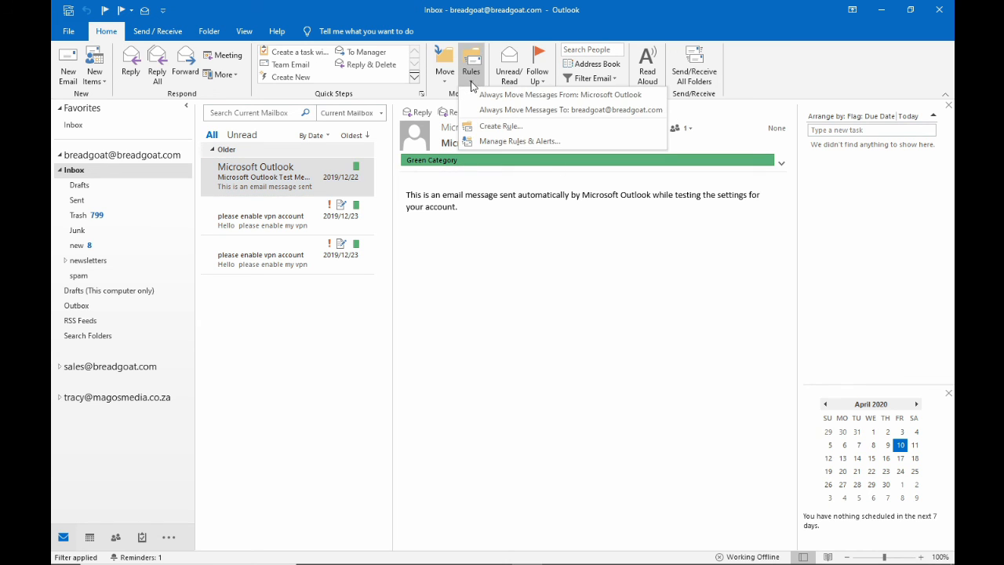
click(511, 142)
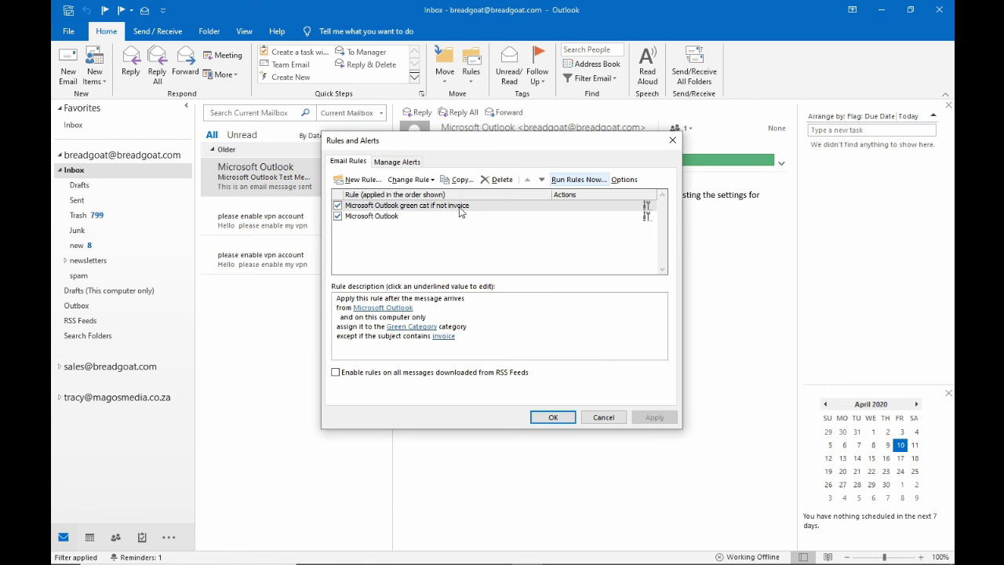
double_click(460, 206)
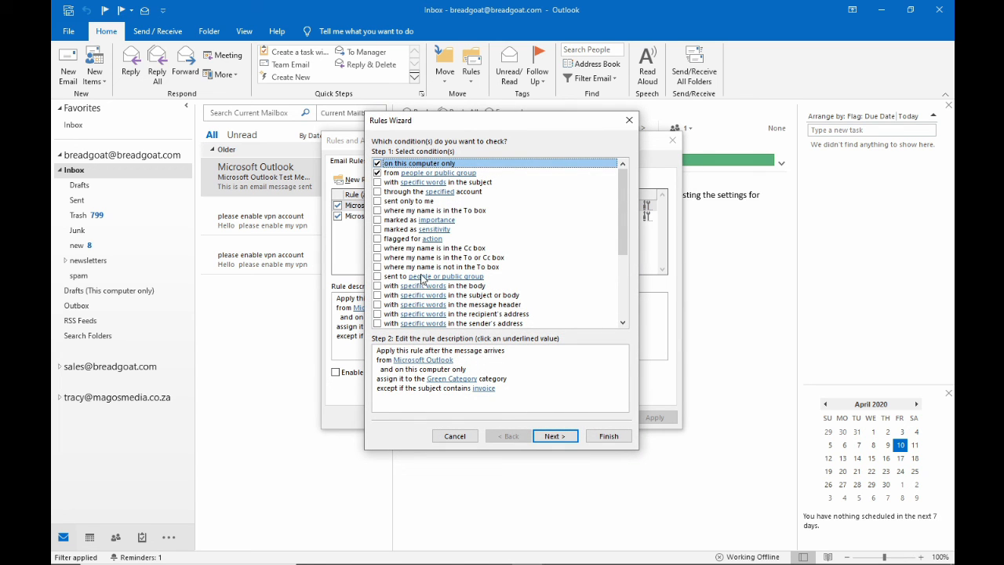
click(554, 441)
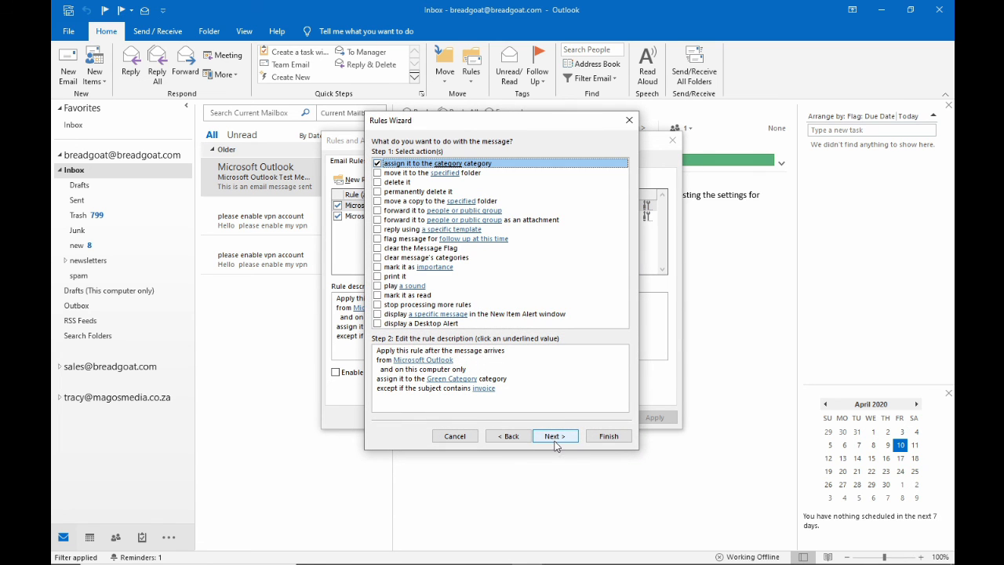
click(378, 164)
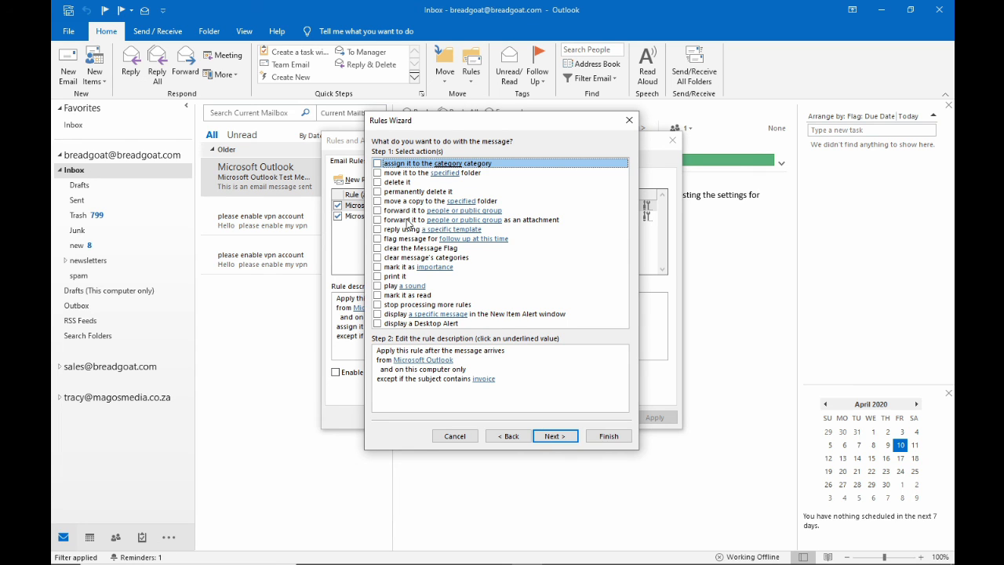
click(378, 258)
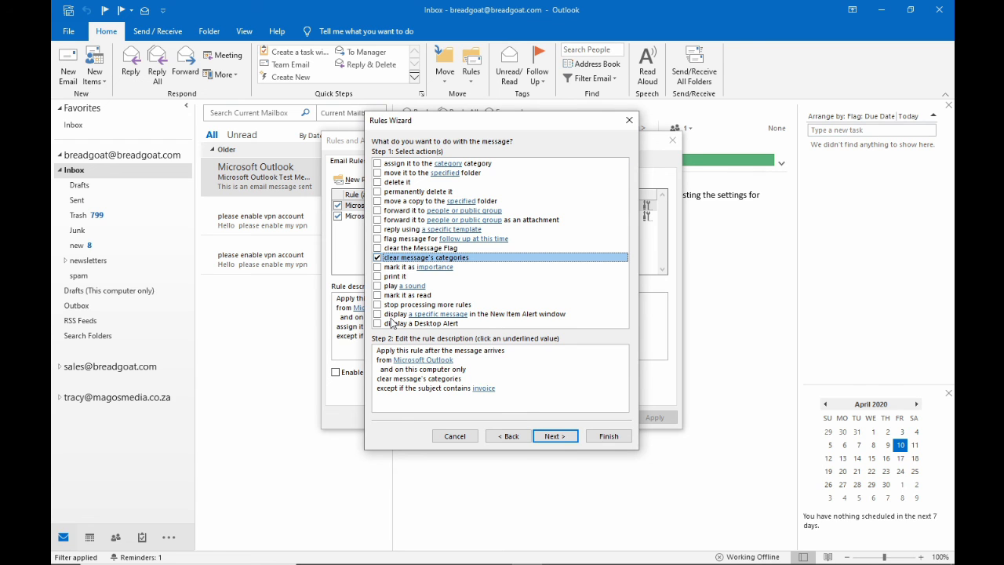
click(564, 437)
click(564, 436)
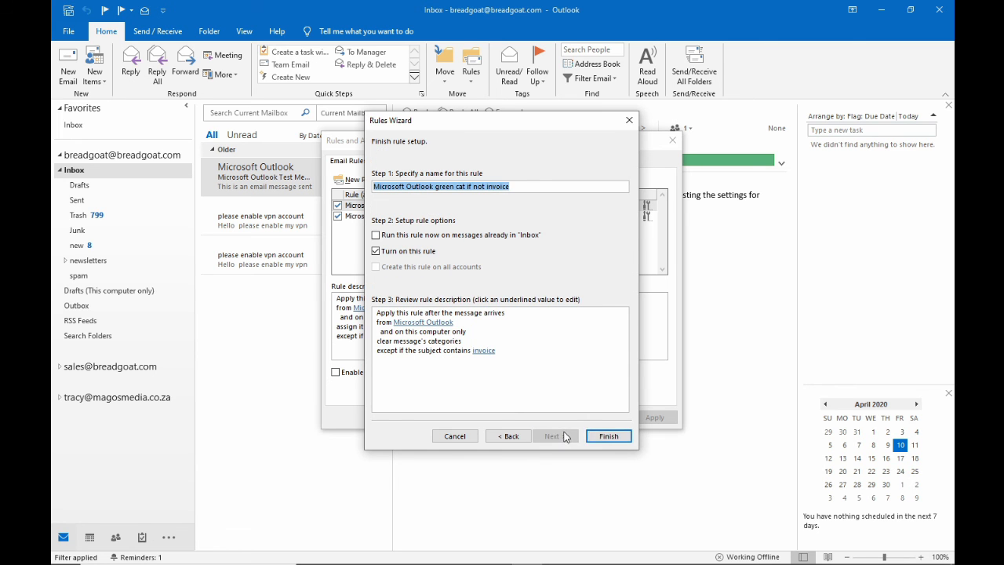
click(607, 437)
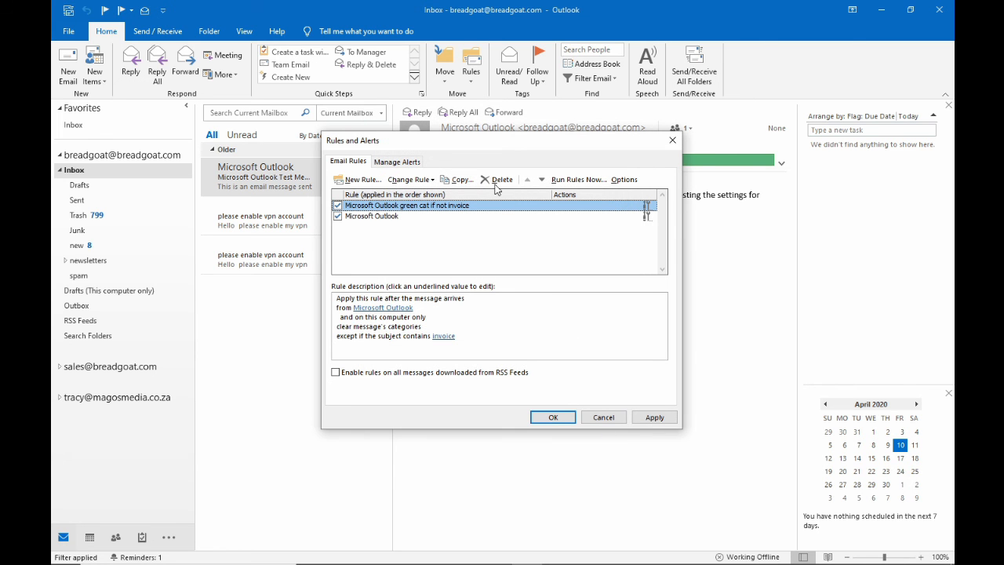
Run the rule "Microsoft Outlook green cat if not invoice" on all messages in the Inbox.
drag(494, 147, 581, 147)
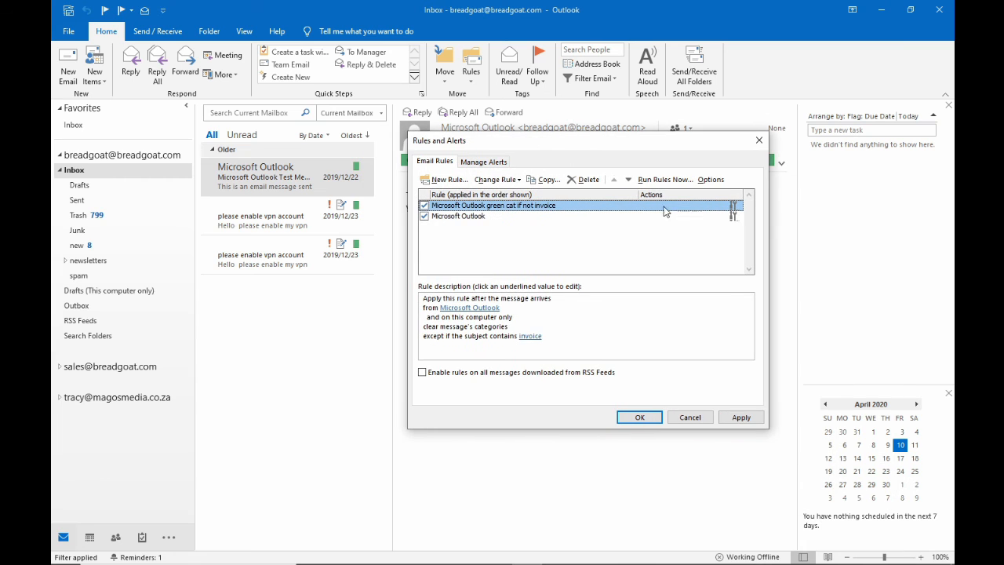
click(664, 180)
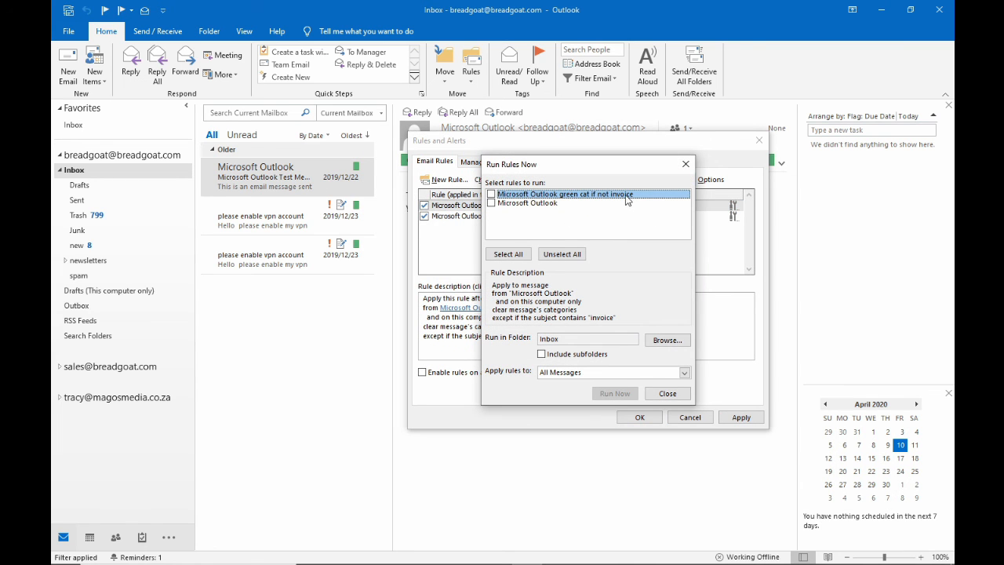
click(491, 194)
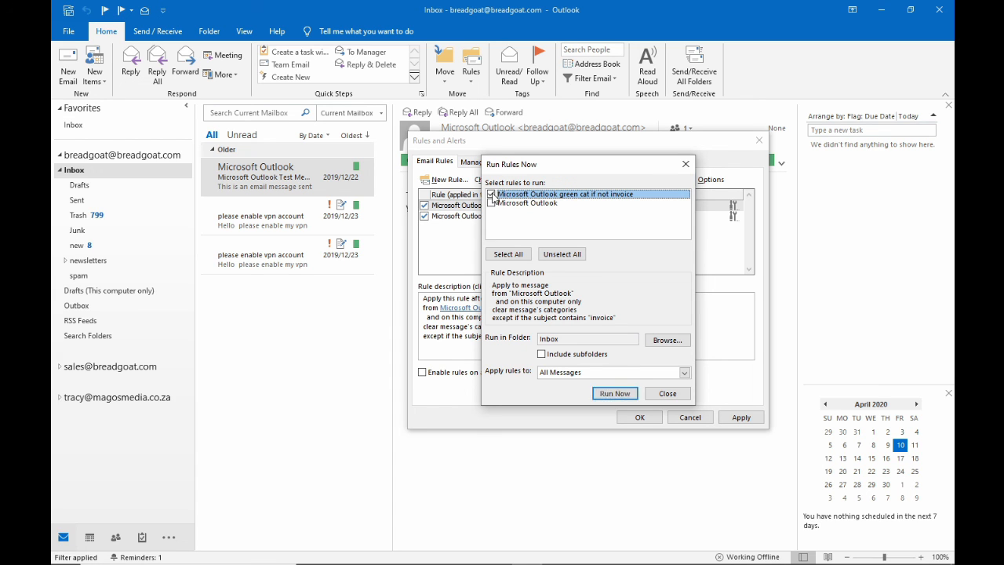
click(620, 394)
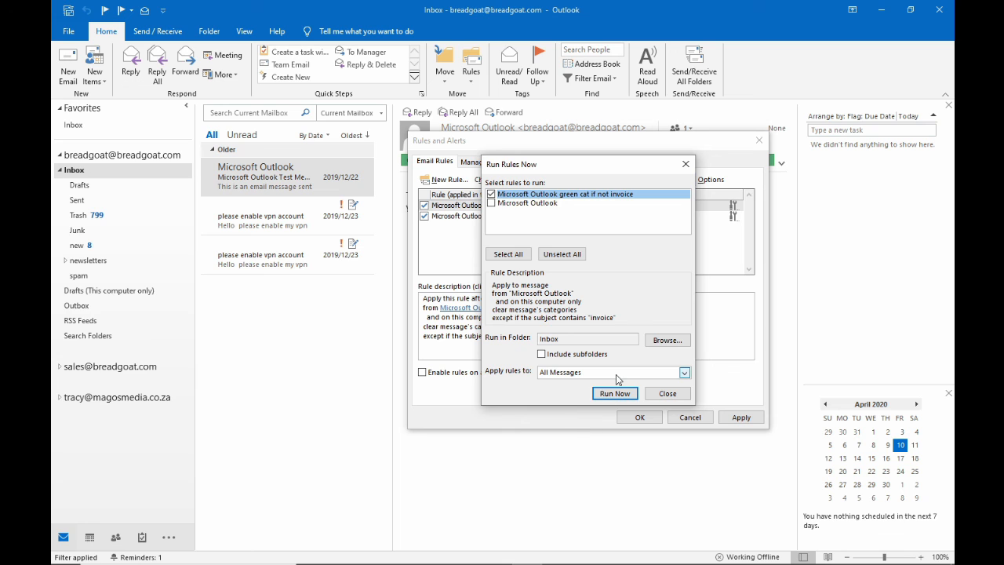
click(616, 374)
click(616, 373)
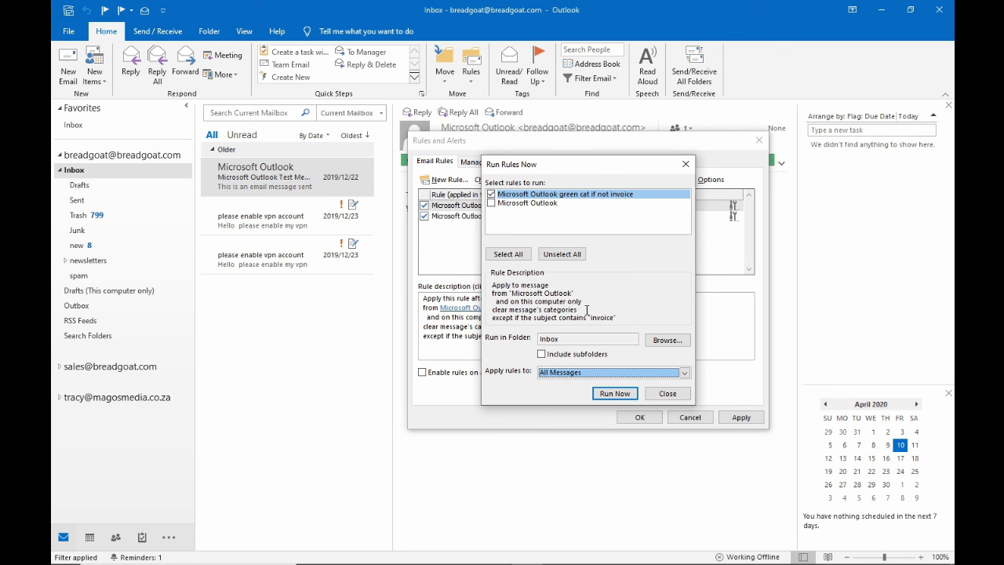
Close the Run Rules Now window.
click(664, 394)
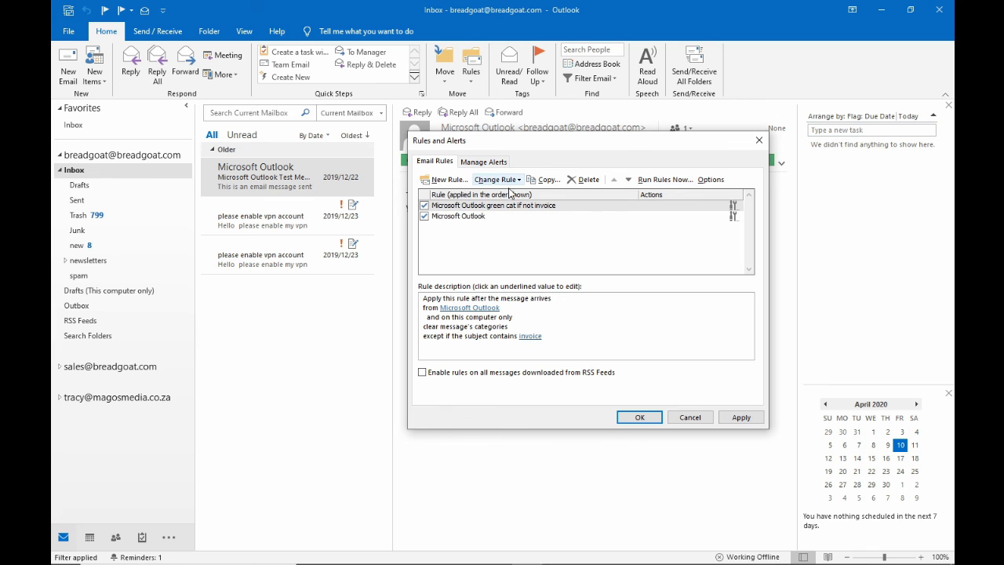
click(711, 180)
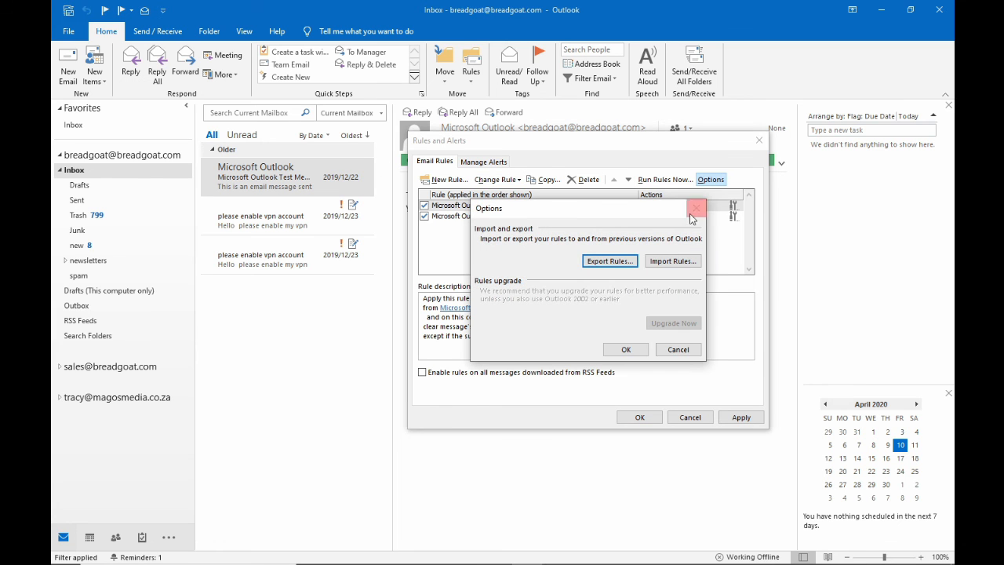
click(610, 261)
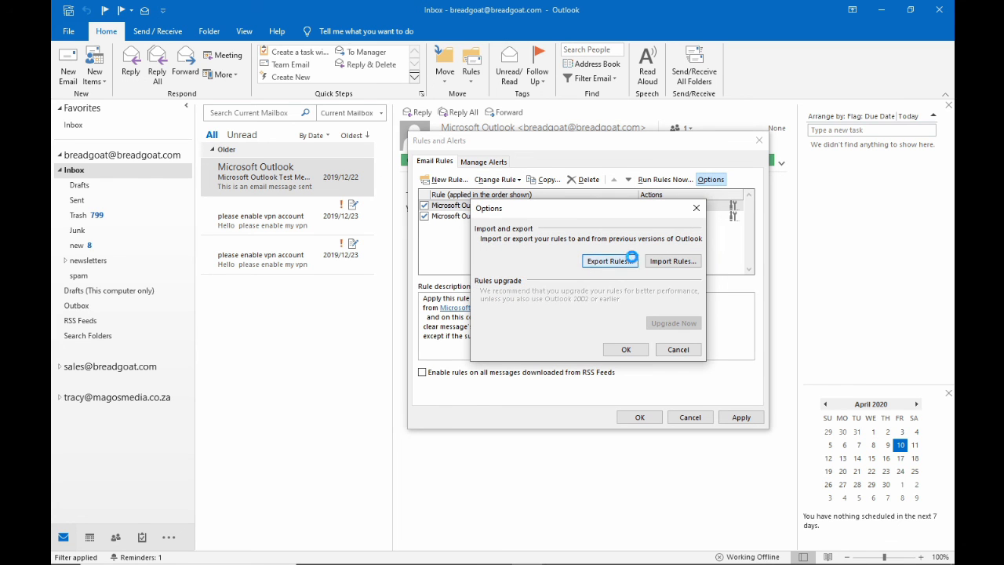
click(907, 228)
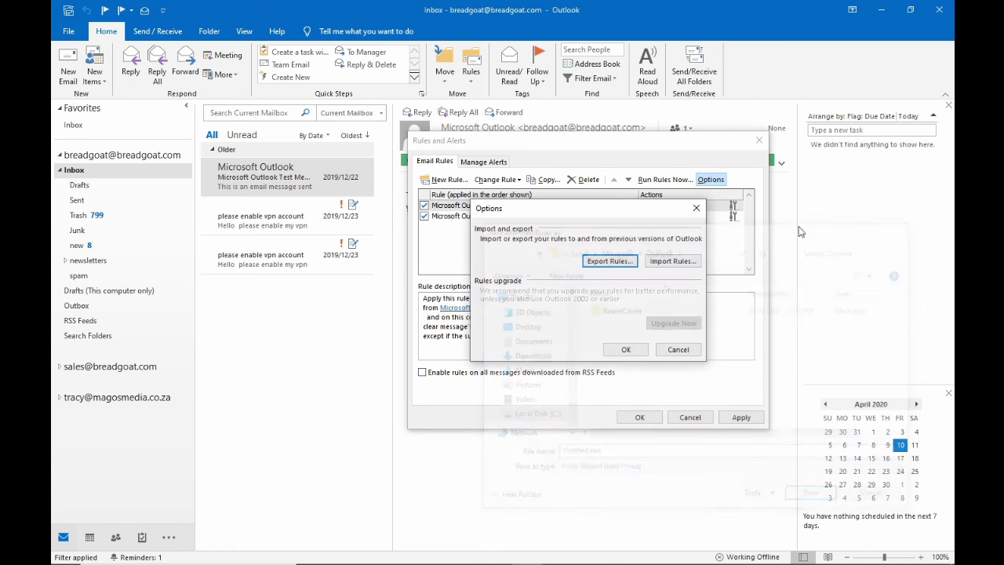
click(696, 208)
Export the rules to the Documents folder as Untitled.rwz in the Rules Wizard rules format.
click(703, 181)
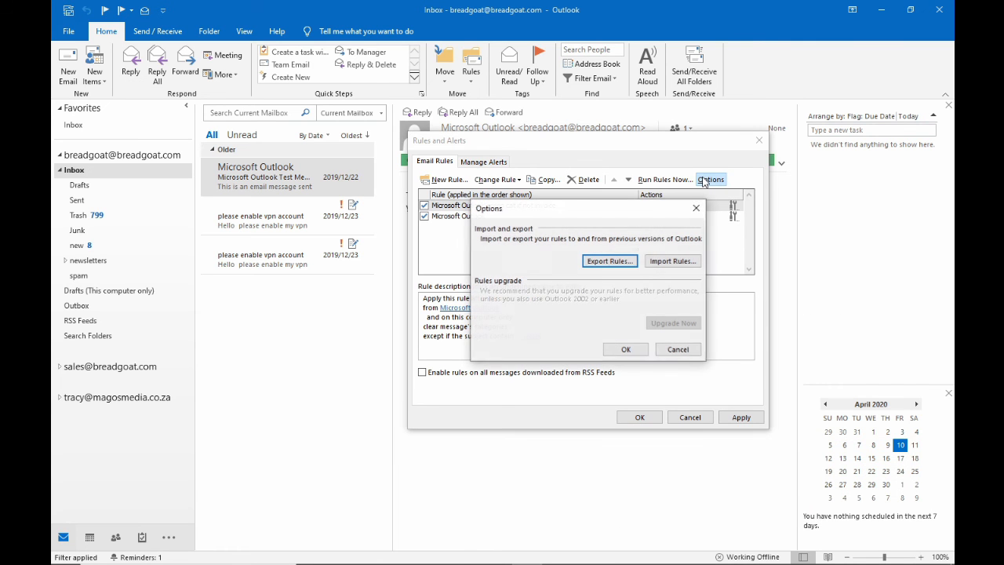
click(630, 262)
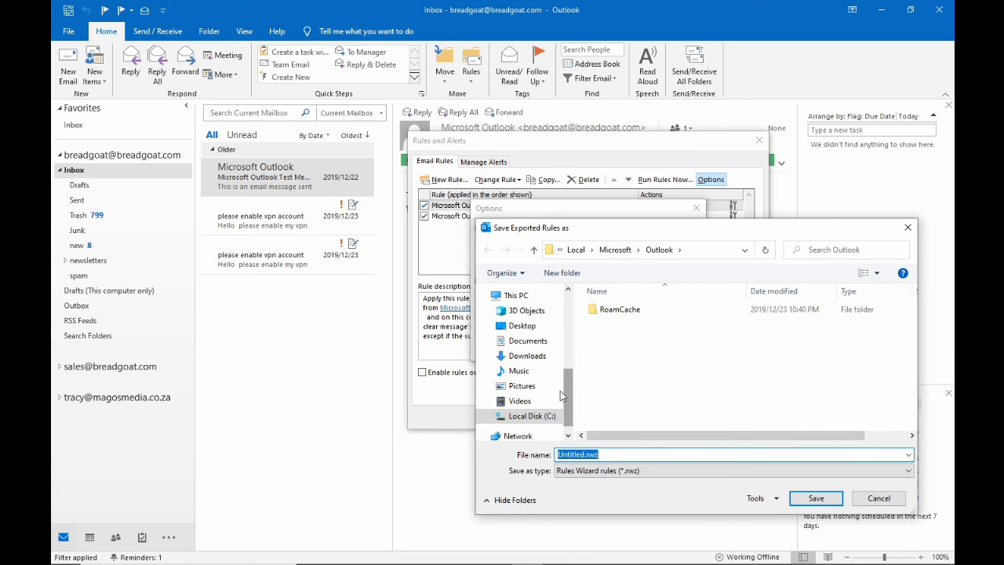
click(540, 342)
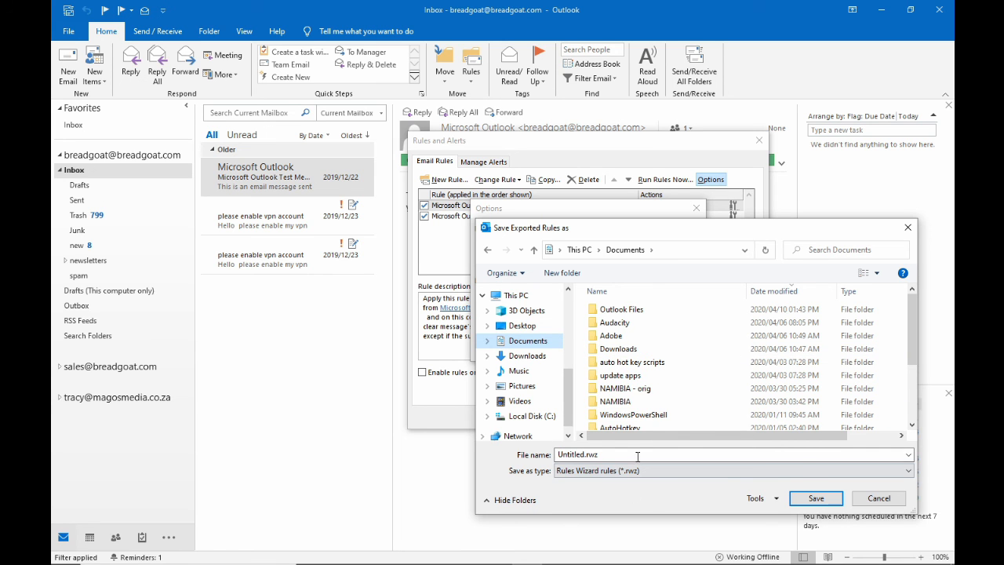
click(820, 504)
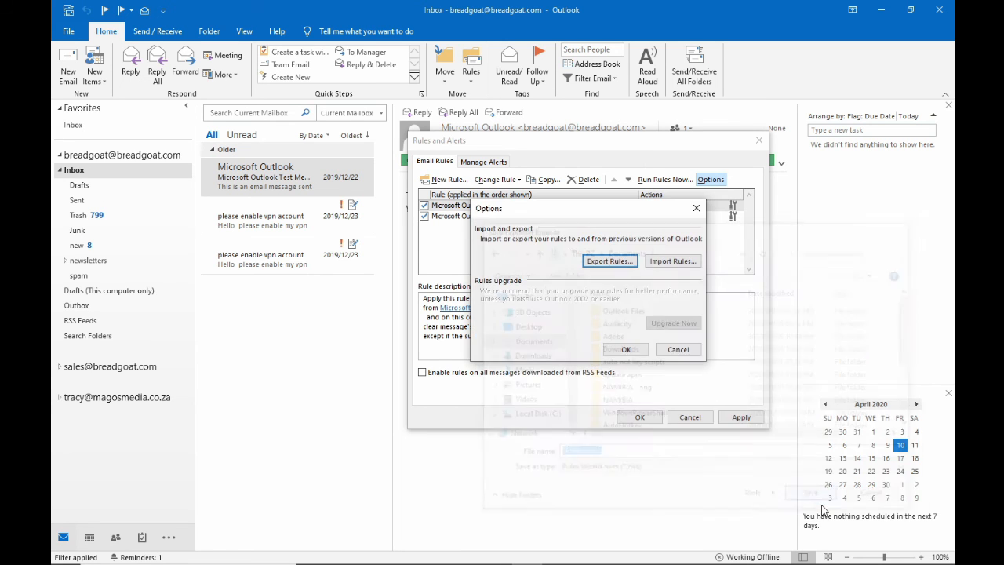
Check the file properties of the exported Untitled.rwz in the Documents folder, leaving the export dialog without saving.
click(617, 263)
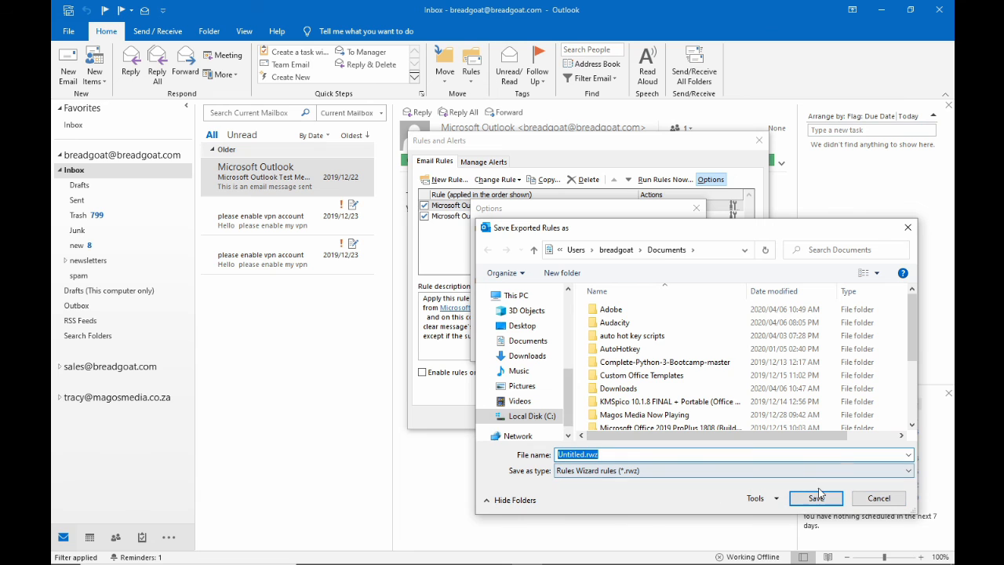
drag(912, 328, 912, 386)
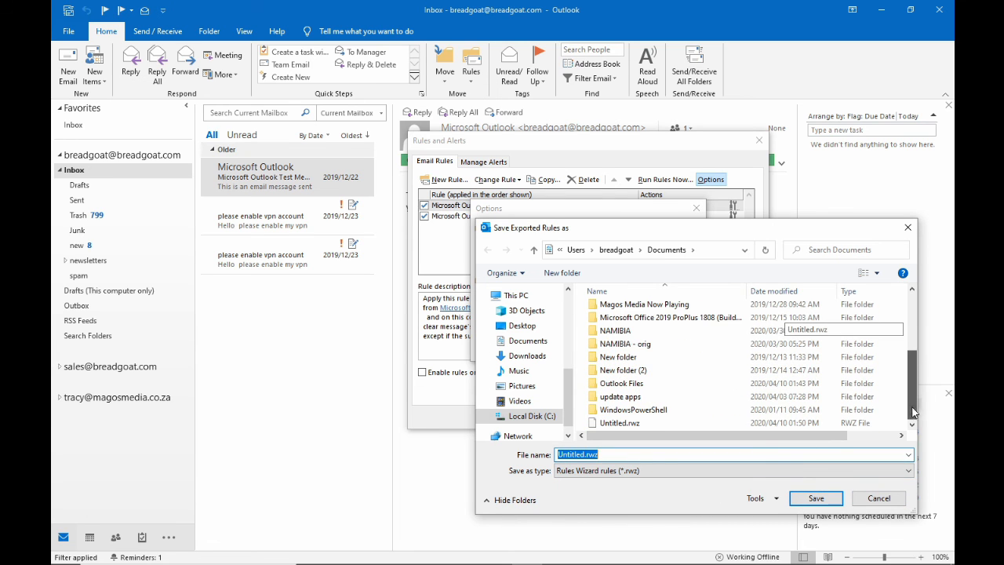
click(626, 423)
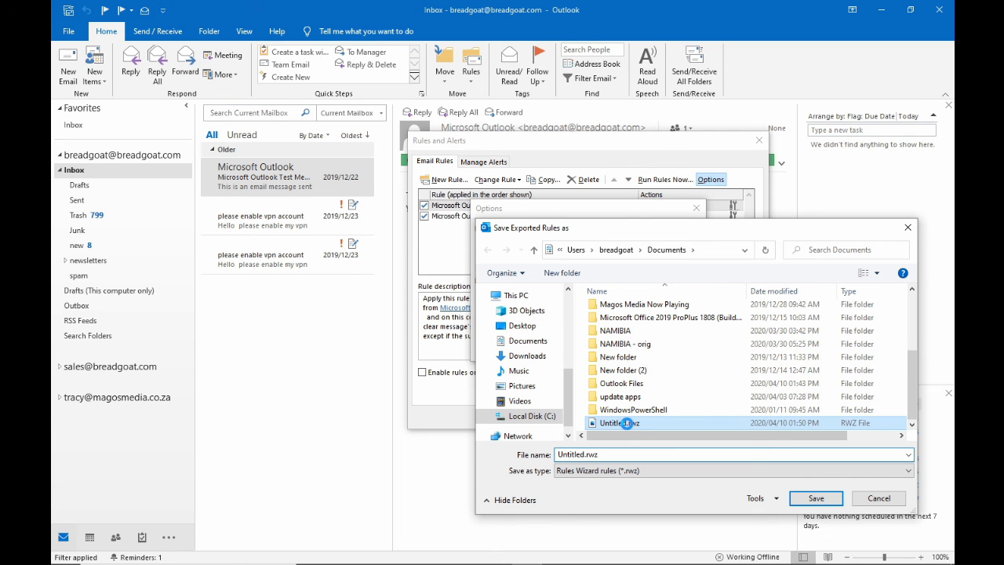
right_click(627, 422)
click(637, 415)
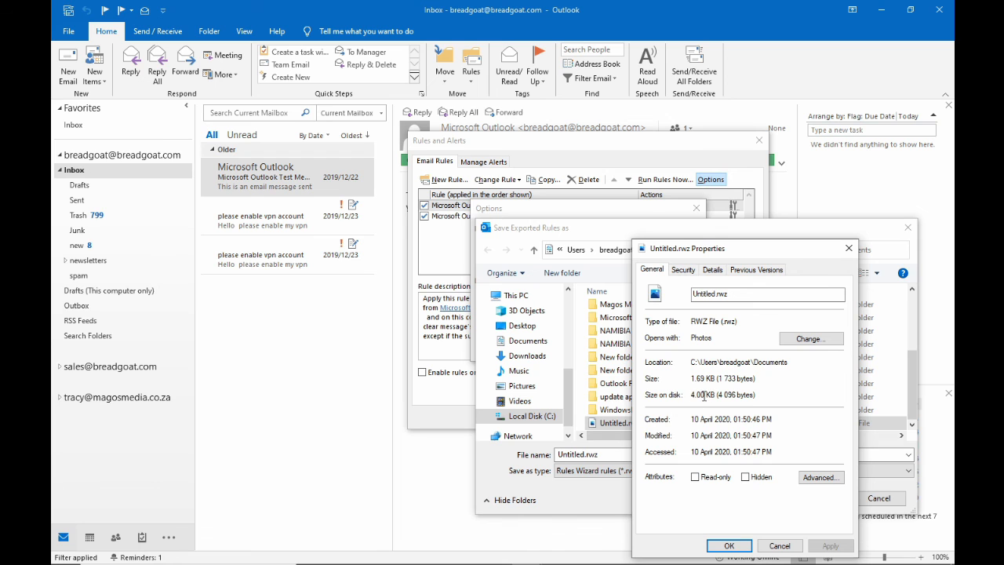
click(729, 545)
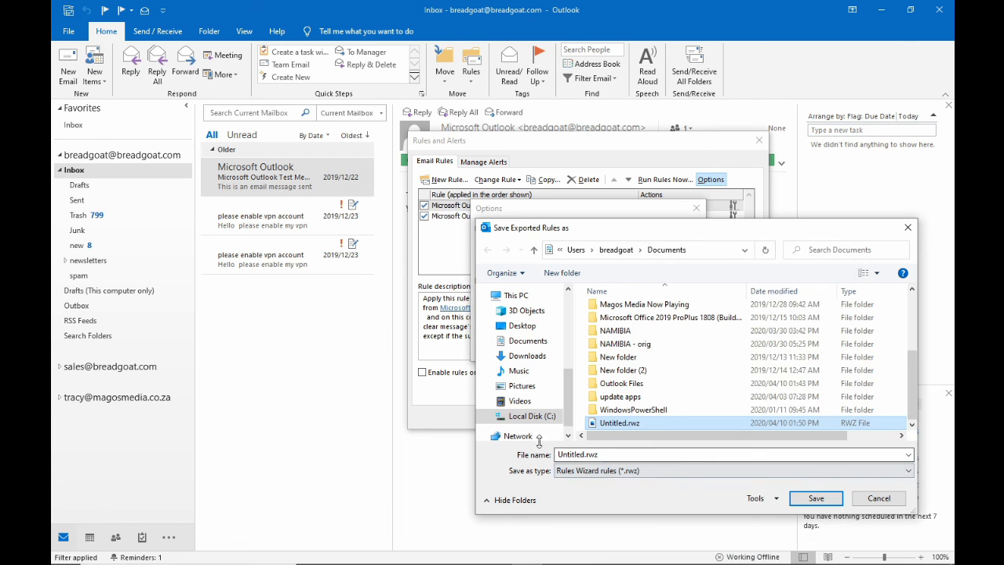
click(872, 499)
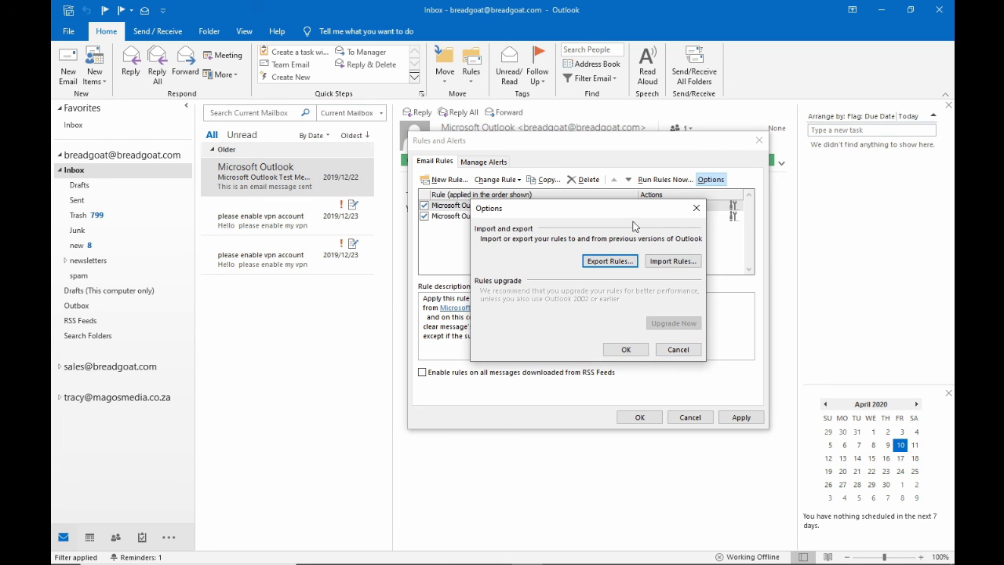
click(683, 352)
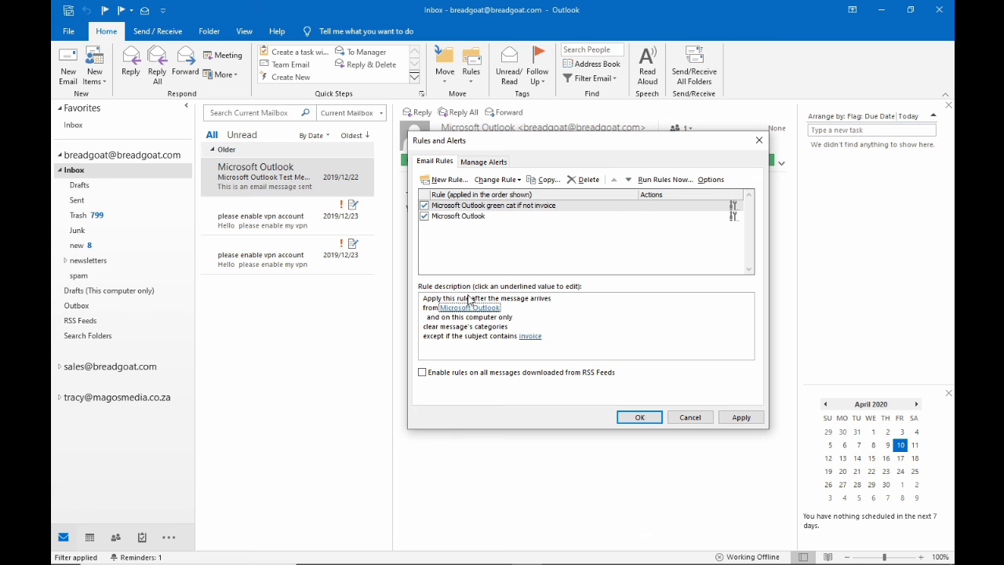
Delete the rule "Microsoft Outlook" from the rules list.
click(710, 180)
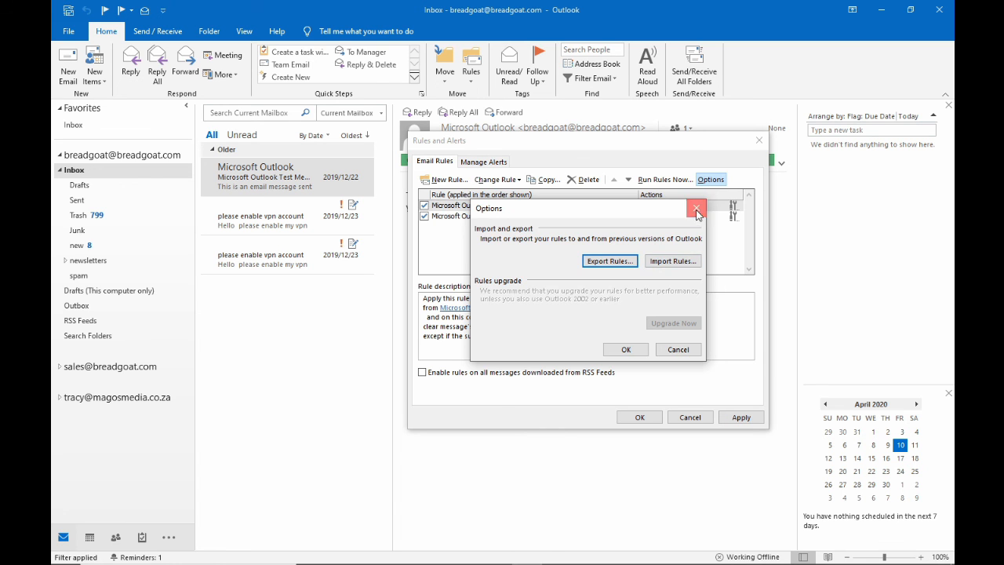
click(697, 208)
click(504, 216)
click(583, 180)
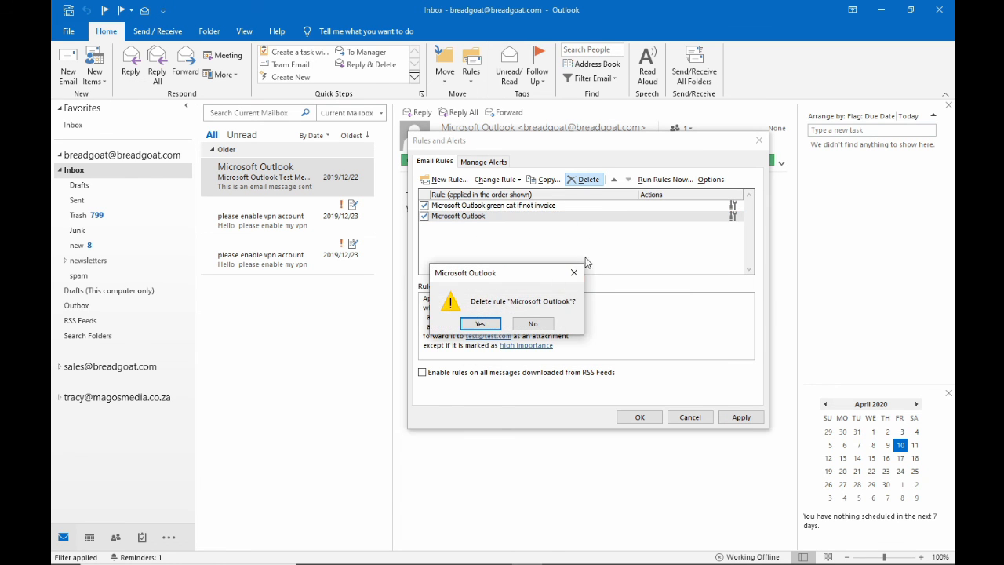
click(477, 328)
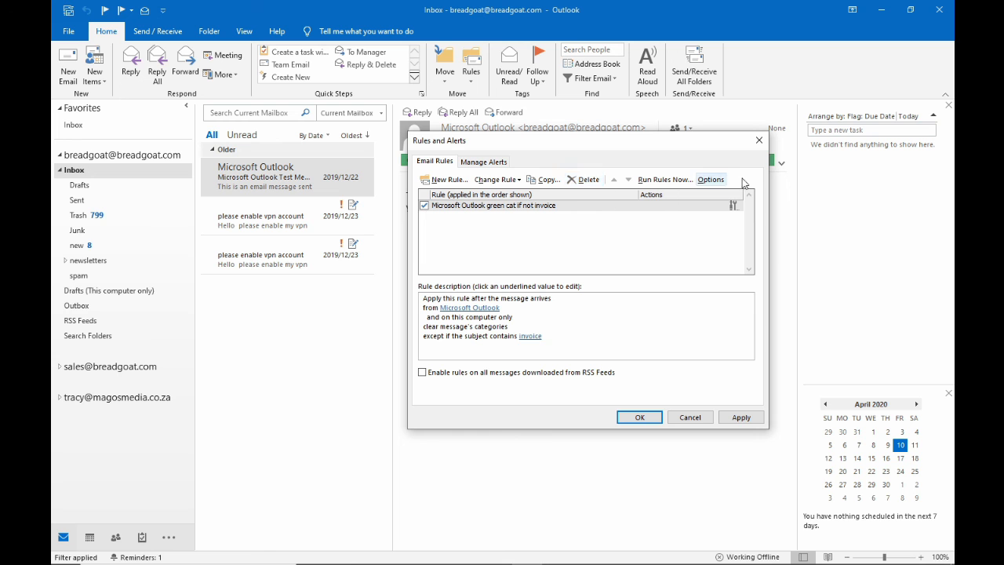
Import the rules from the exported file Untitled.rwz.
click(712, 179)
click(668, 264)
click(618, 311)
click(826, 500)
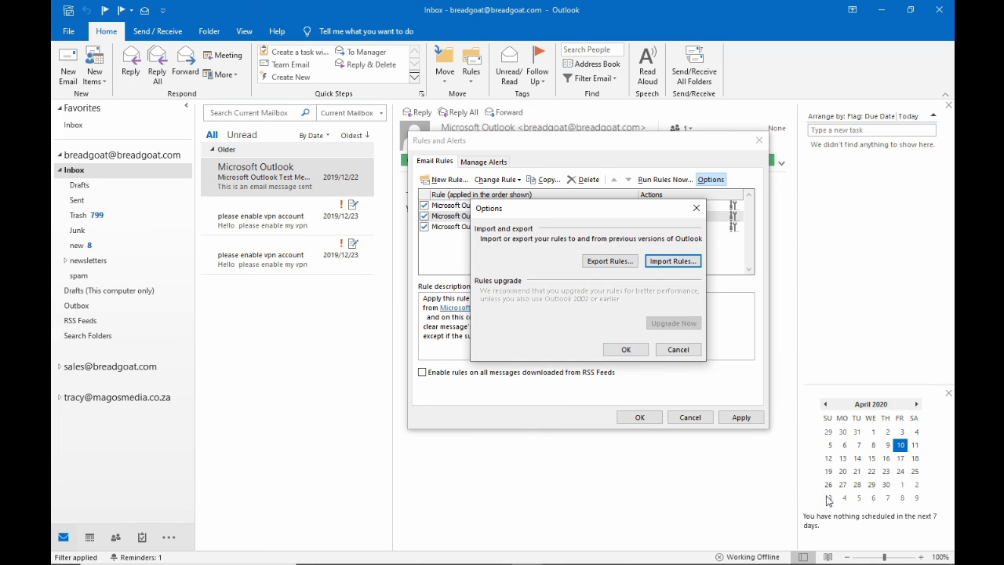
click(637, 349)
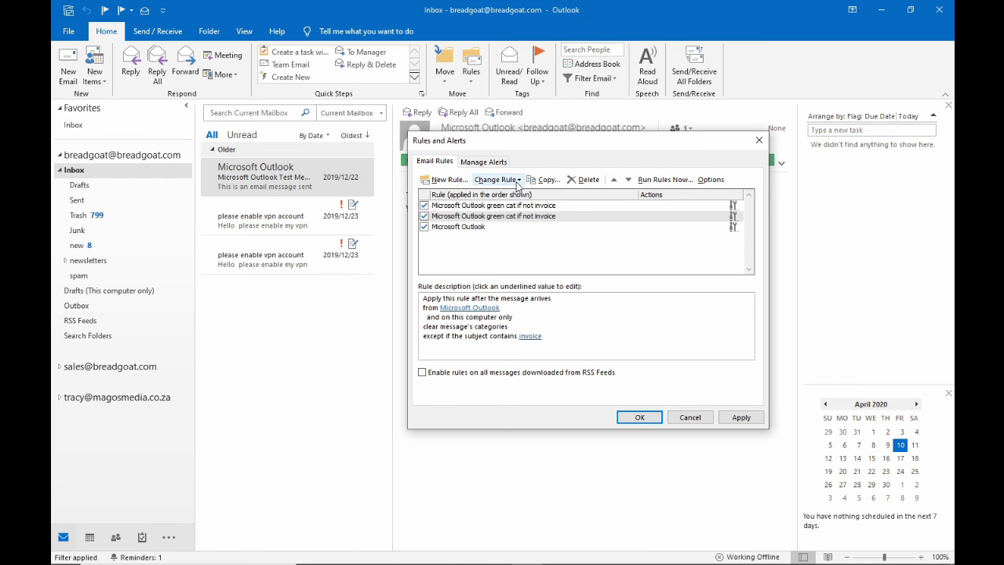
Delete the first of the two duplicate "Microsoft Outlook green cat if not invoice" rules.
click(510, 205)
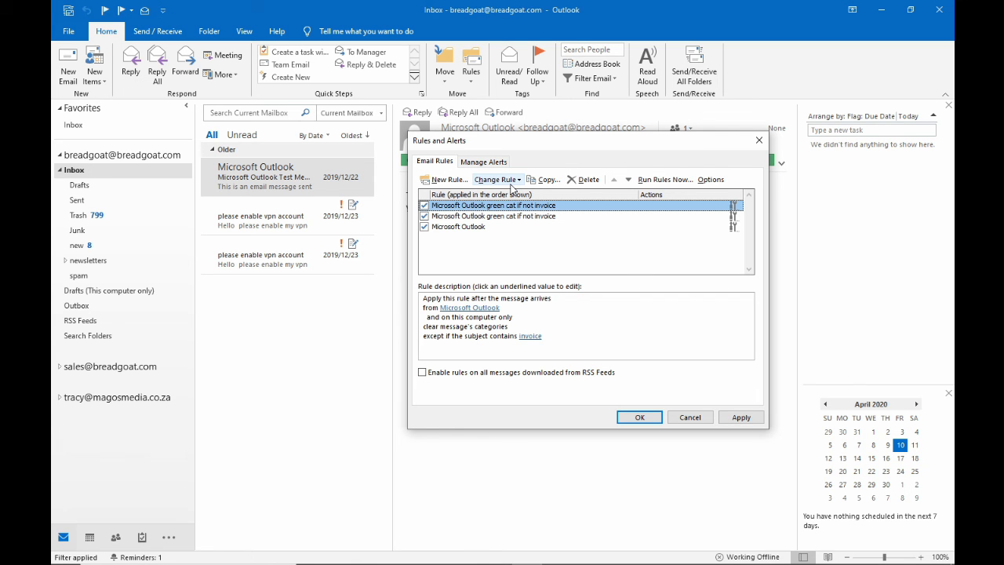
click(587, 179)
click(481, 323)
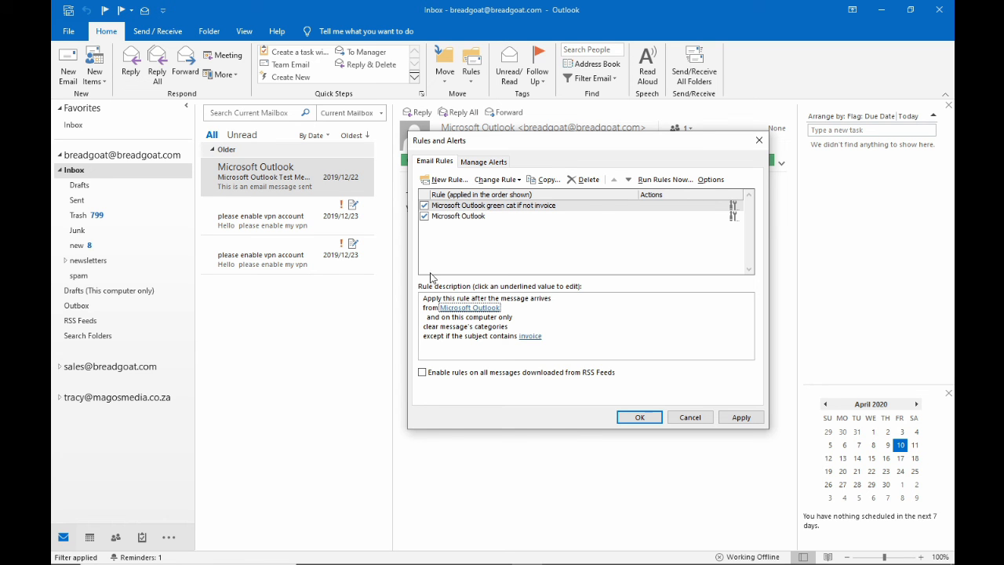
Import the rules once more from Untitled.rwz in the Documents folder.
click(711, 180)
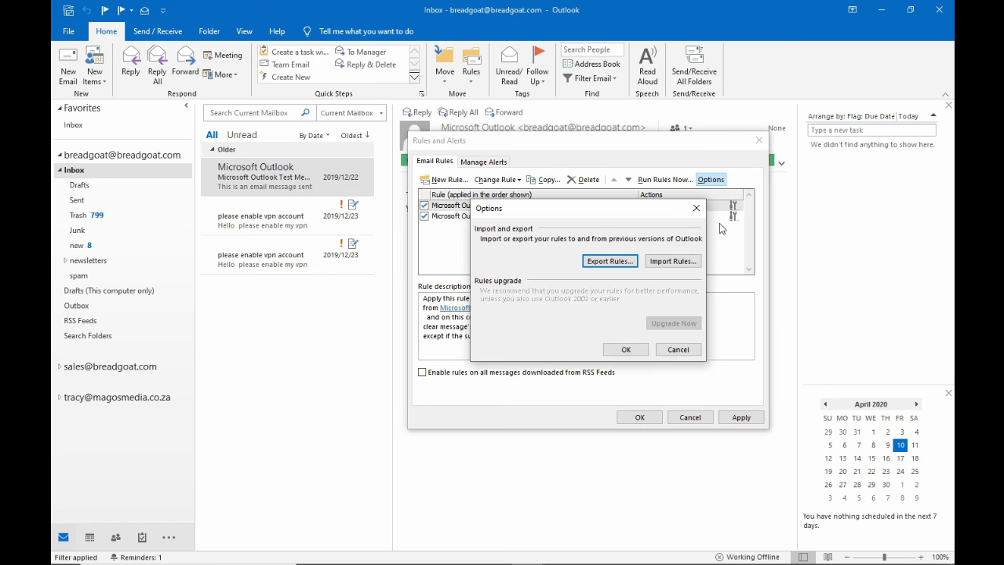
click(672, 261)
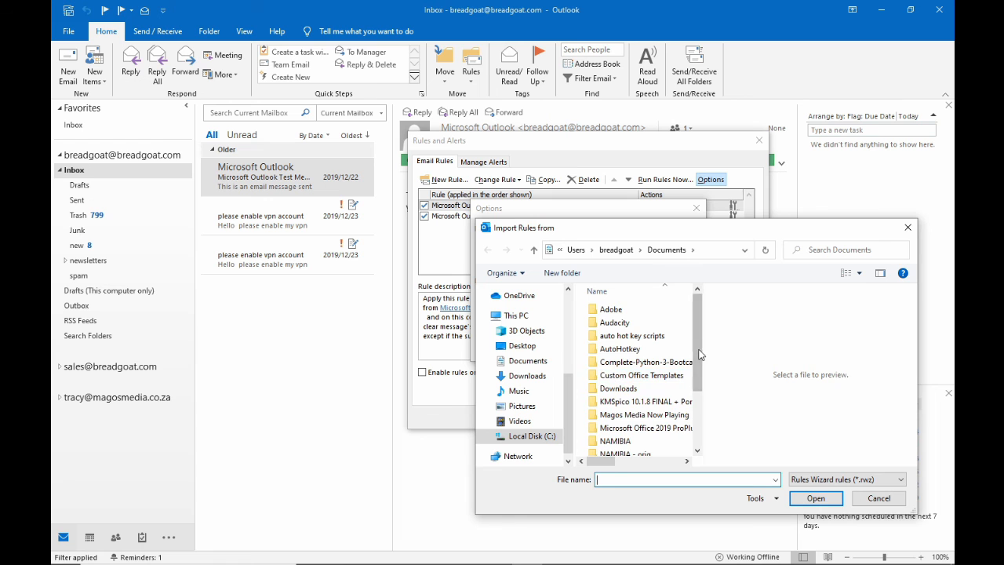
scroll(699, 430, down, 3)
click(620, 448)
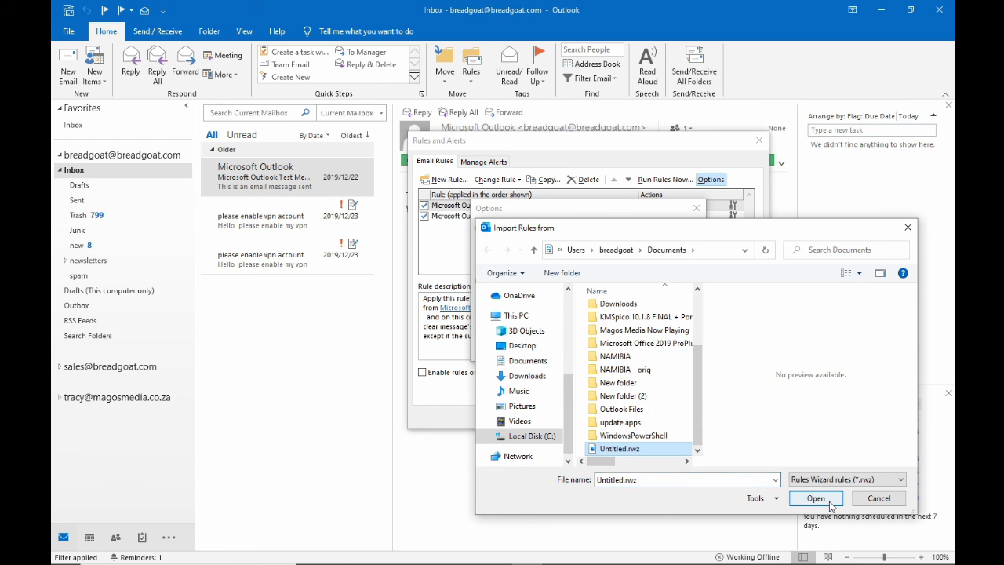
click(816, 498)
click(634, 350)
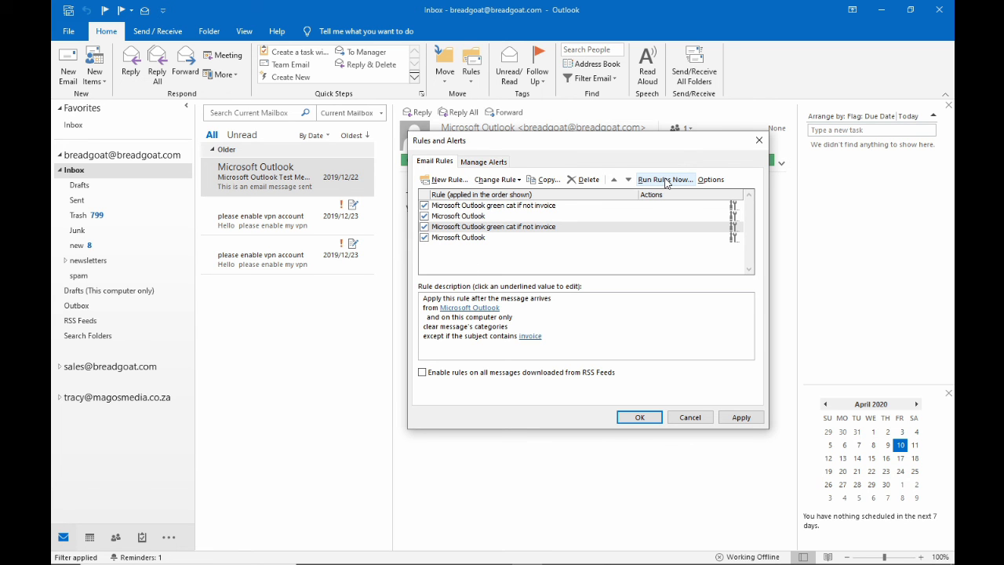
Export the current rules to the Documents folder as Untitled.rwz, replacing the existing file.
click(712, 180)
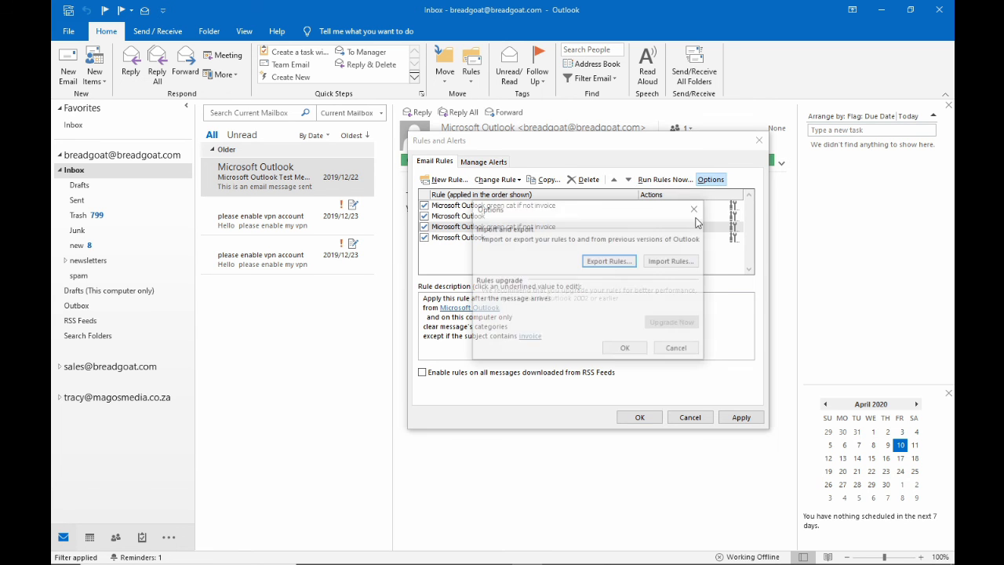
click(635, 263)
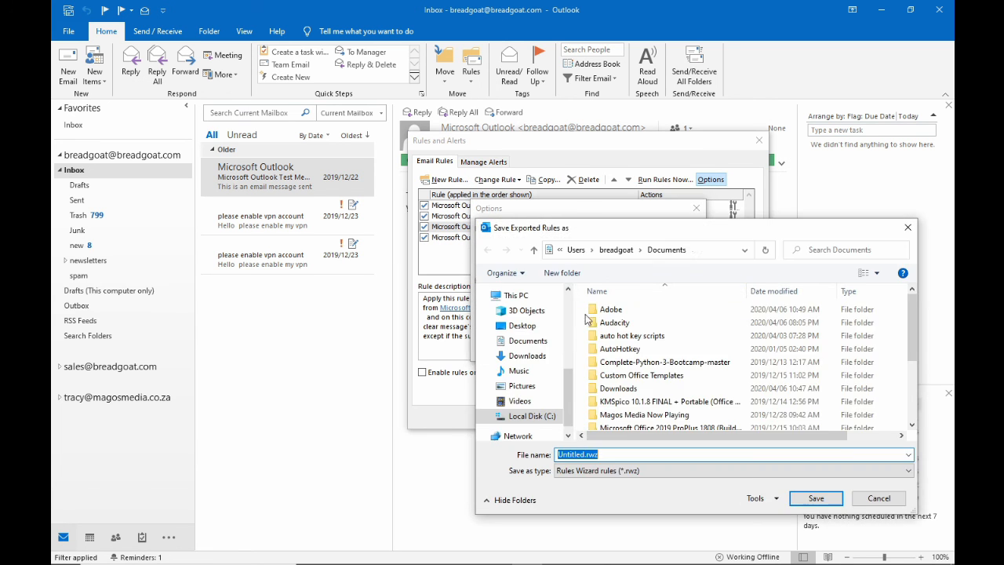
click(797, 500)
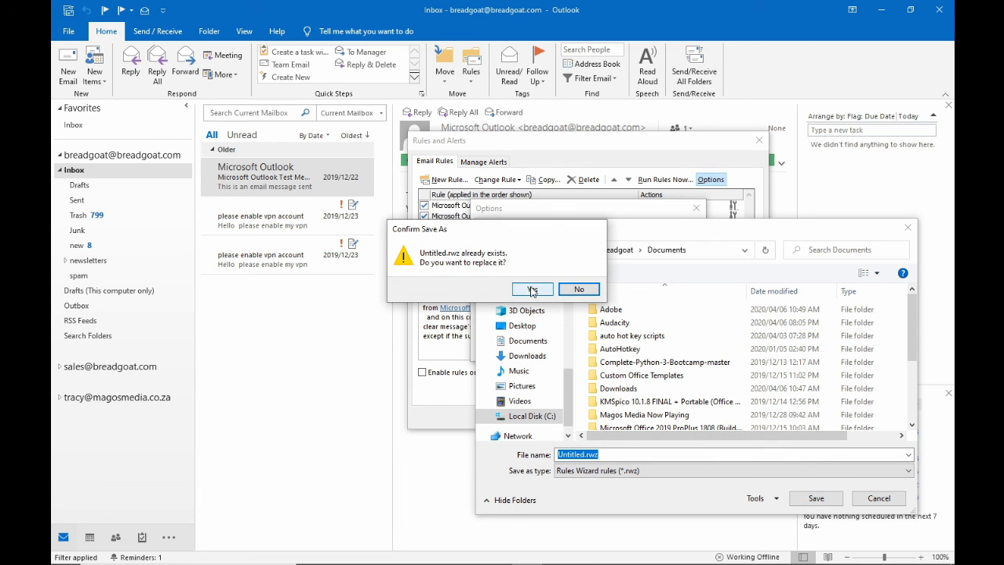
click(532, 289)
click(614, 352)
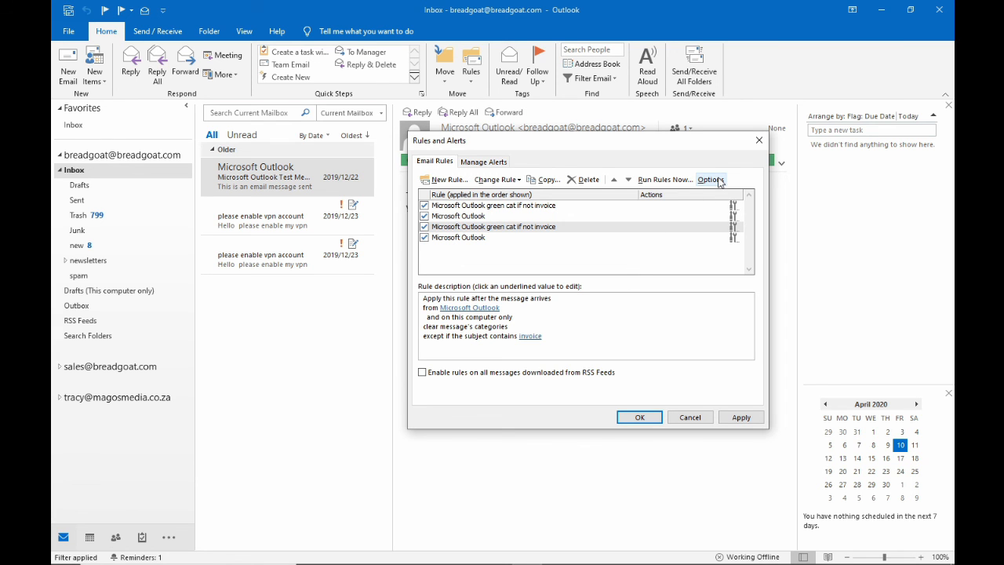
Delete all rules from the list, both "Microsoft Outlook green cat if not invoice" rules and both "Microsoft Outlook" rules.
click(586, 180)
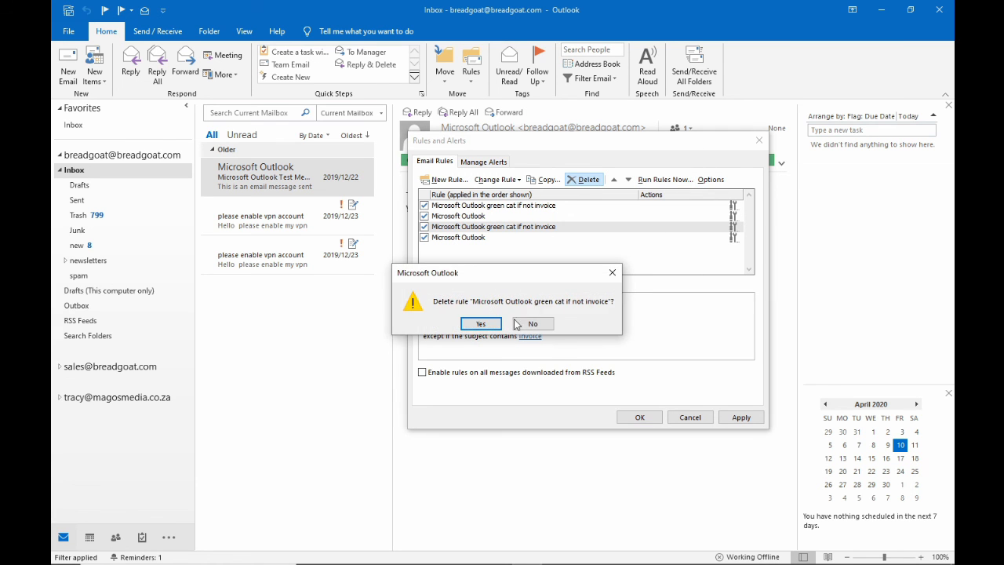
click(481, 323)
click(521, 205)
click(584, 180)
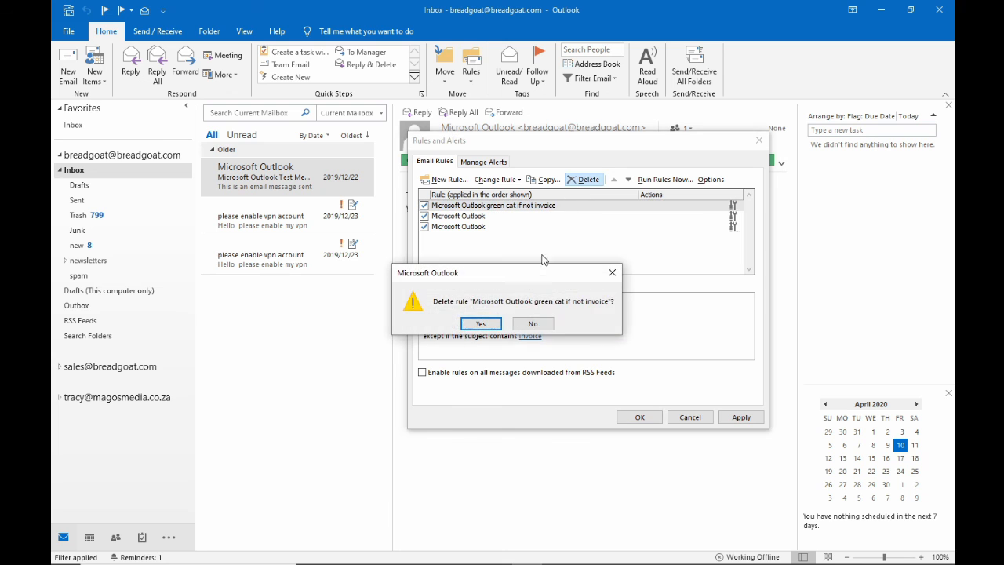
click(480, 323)
click(514, 206)
click(584, 182)
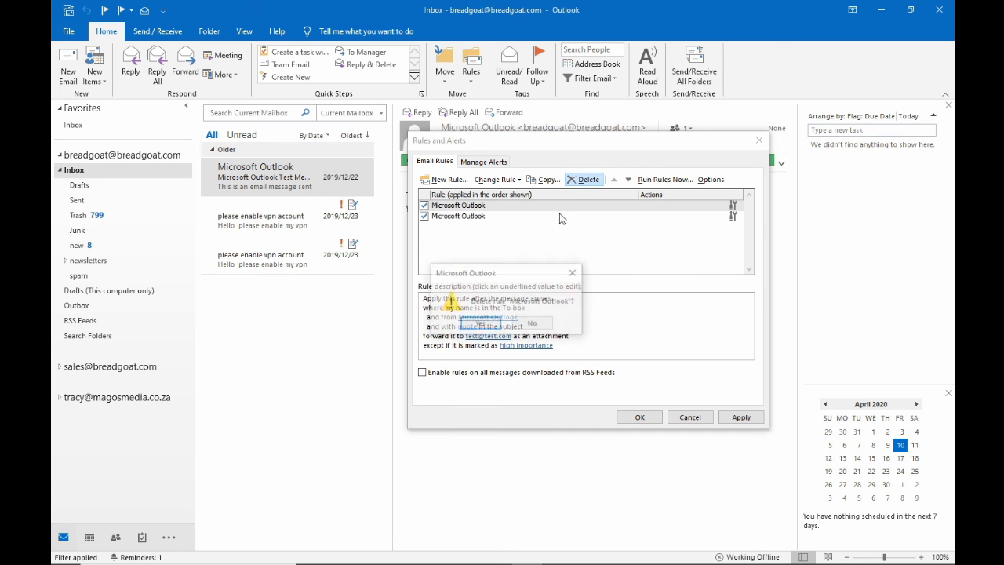
key(Return)
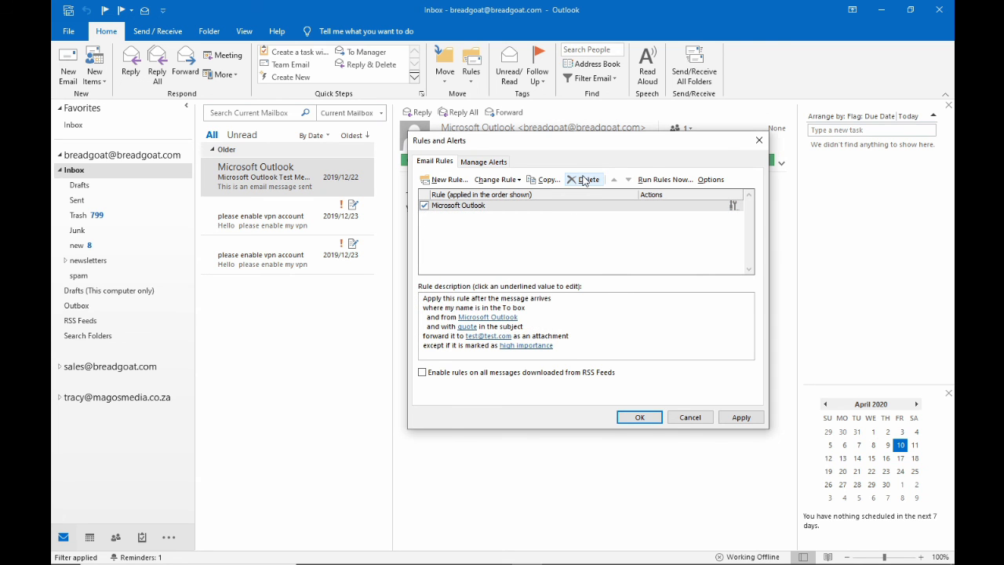
click(583, 181)
click(483, 324)
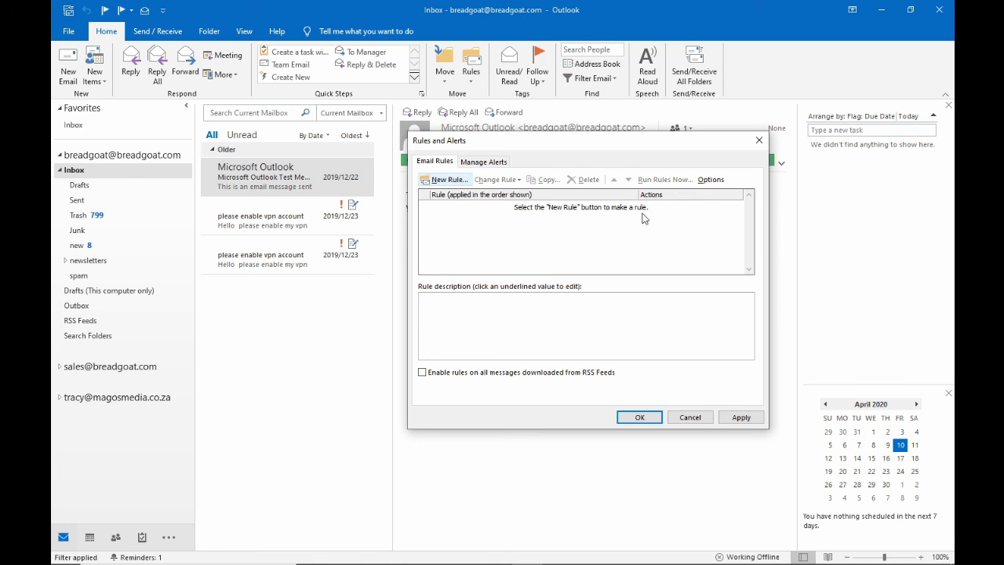
Import the rules from Untitled.rwz in the Documents folder into the empty rules list.
click(711, 181)
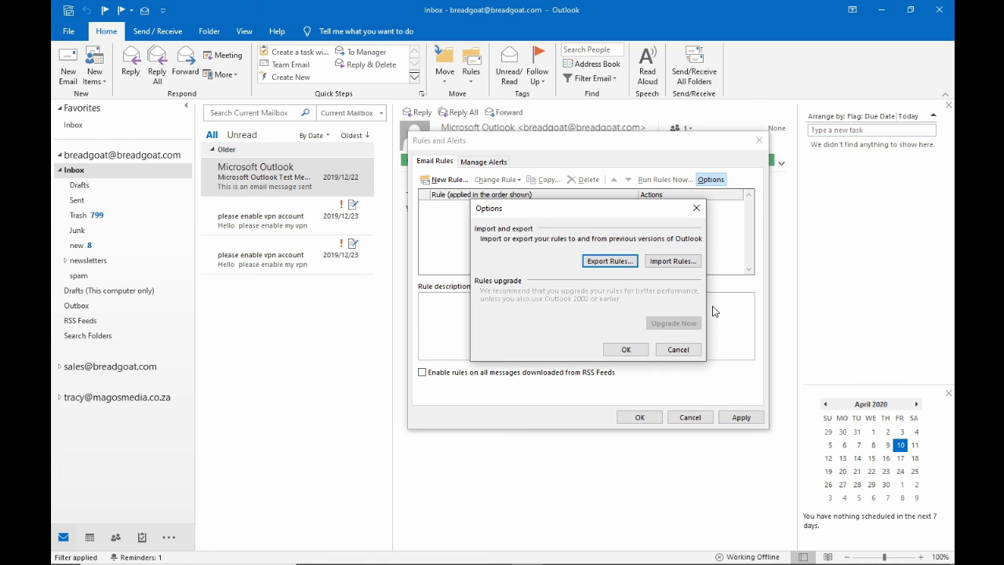
click(672, 262)
scroll(702, 355, down, 2)
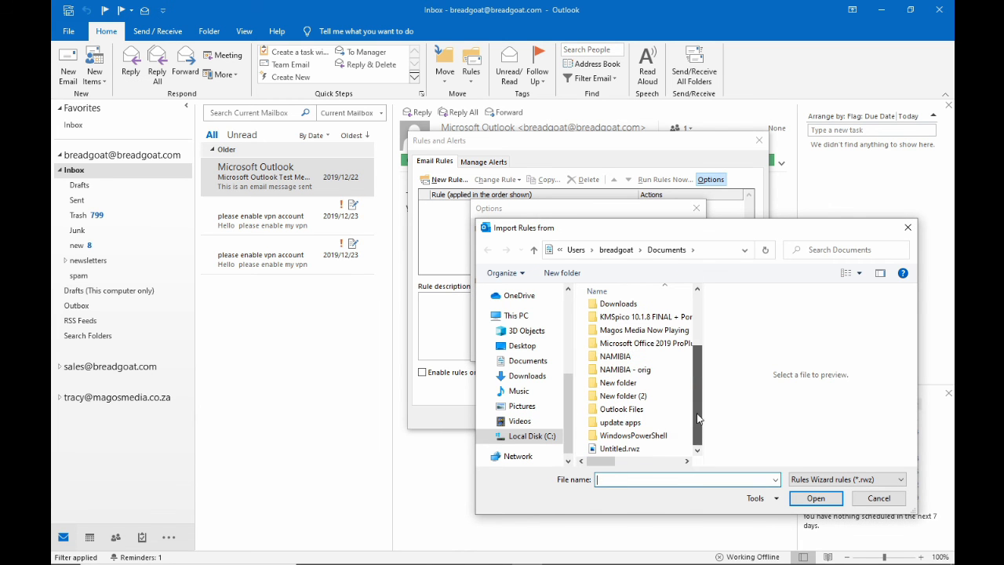
click(620, 448)
click(816, 506)
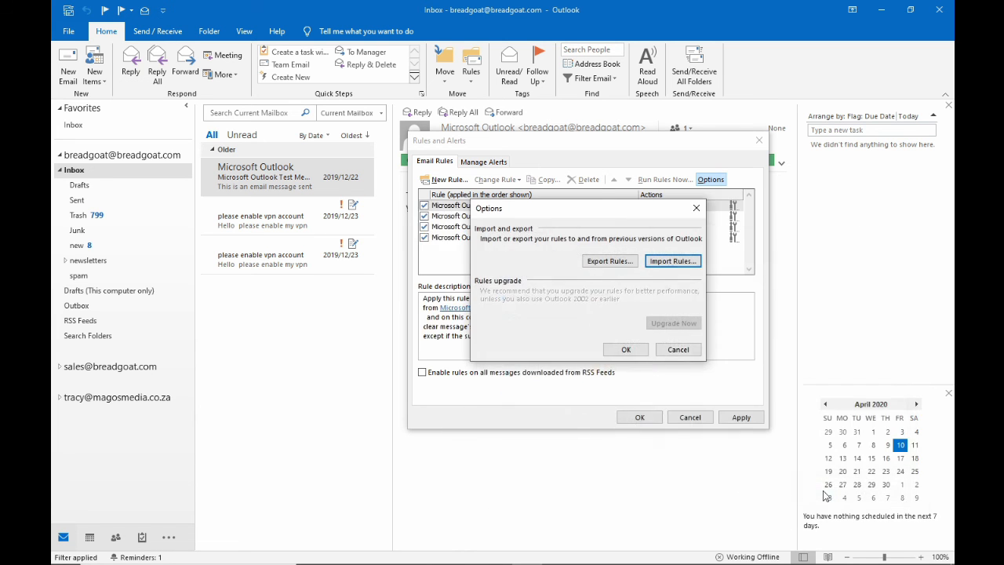
click(628, 350)
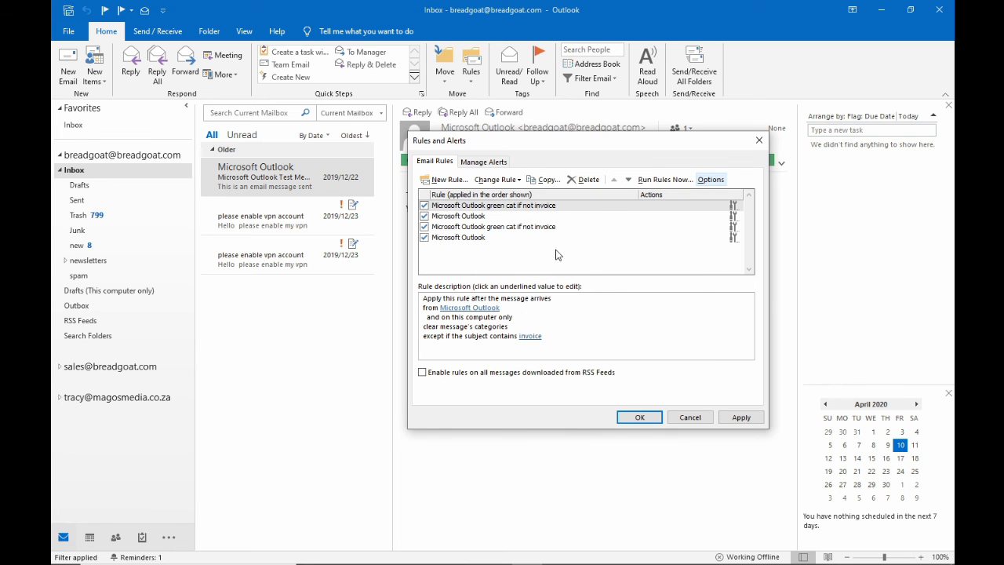
Export the rules to the Documents folder as an .rwz file whose name starts with 01012020-rulesfrom and describes the source account.
click(714, 179)
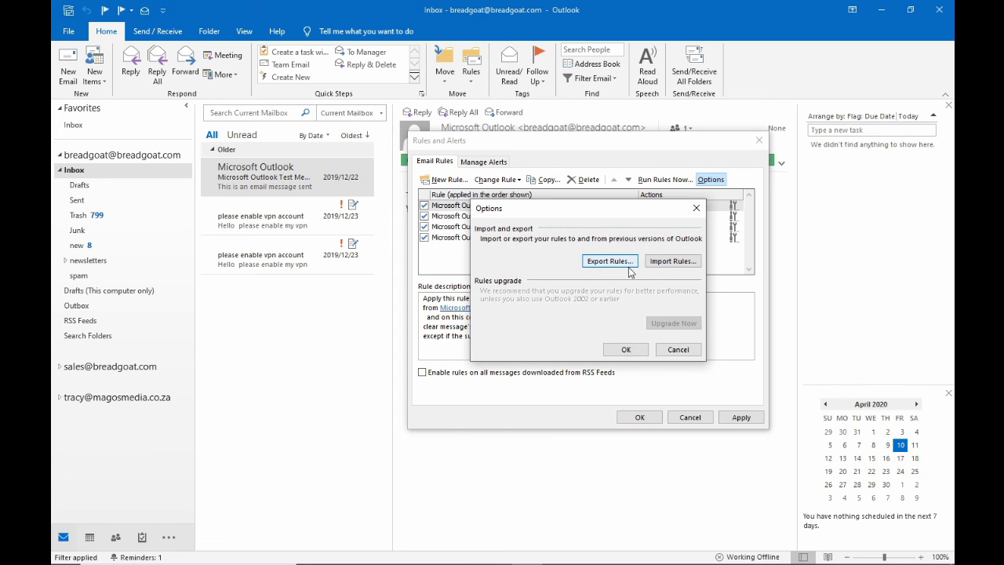
click(629, 267)
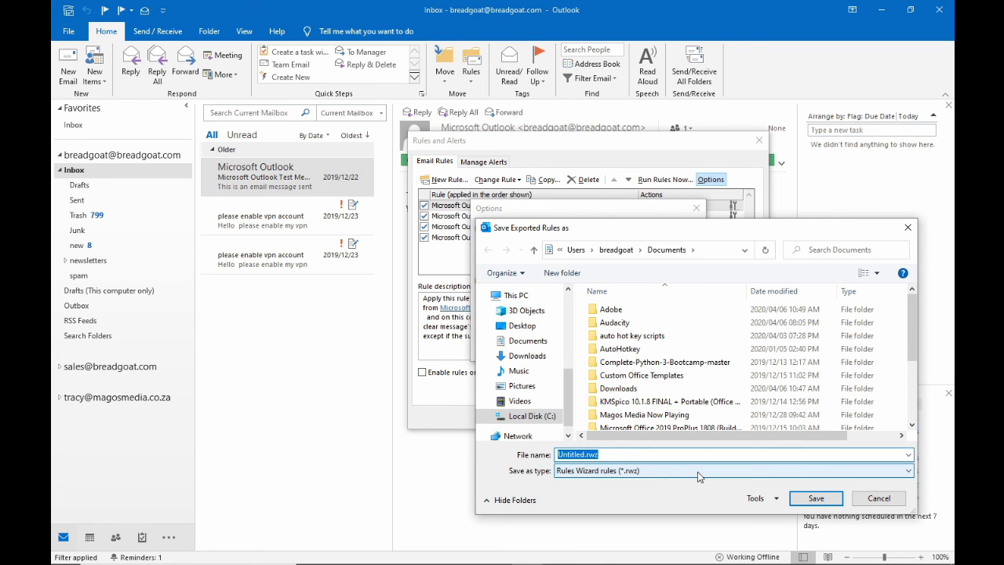
text(01012020)
click(814, 499)
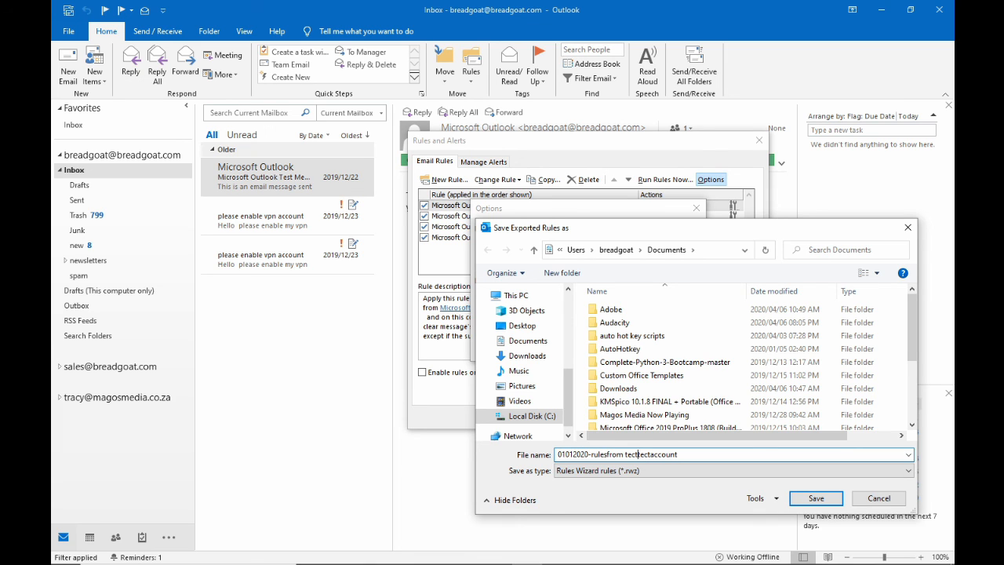
text(h)
key(Delete)
text(hie)
click(816, 498)
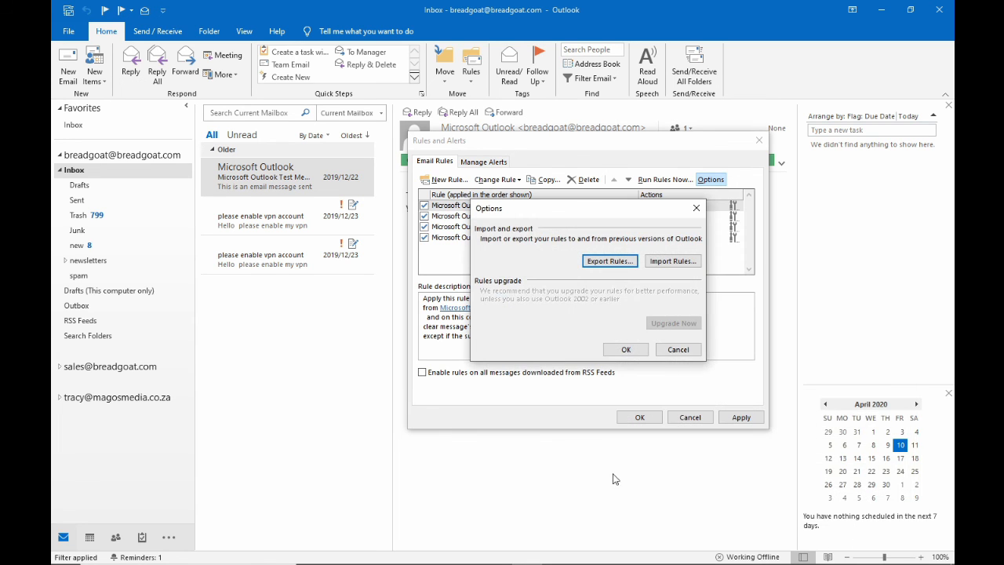
click(622, 352)
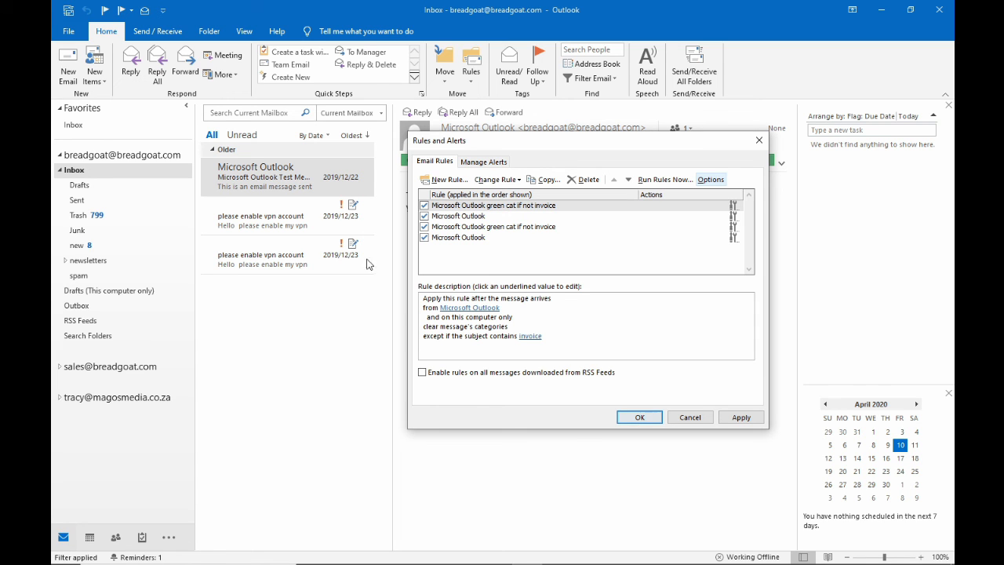
Save the restored rules list and select the Microsoft Outlook Test Message in the Inbox.
click(482, 318)
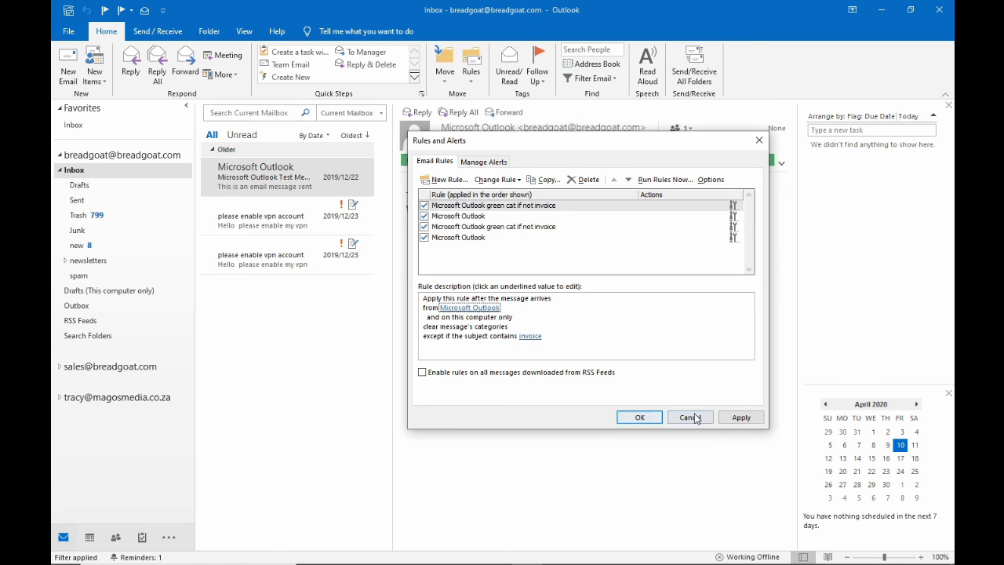
click(639, 418)
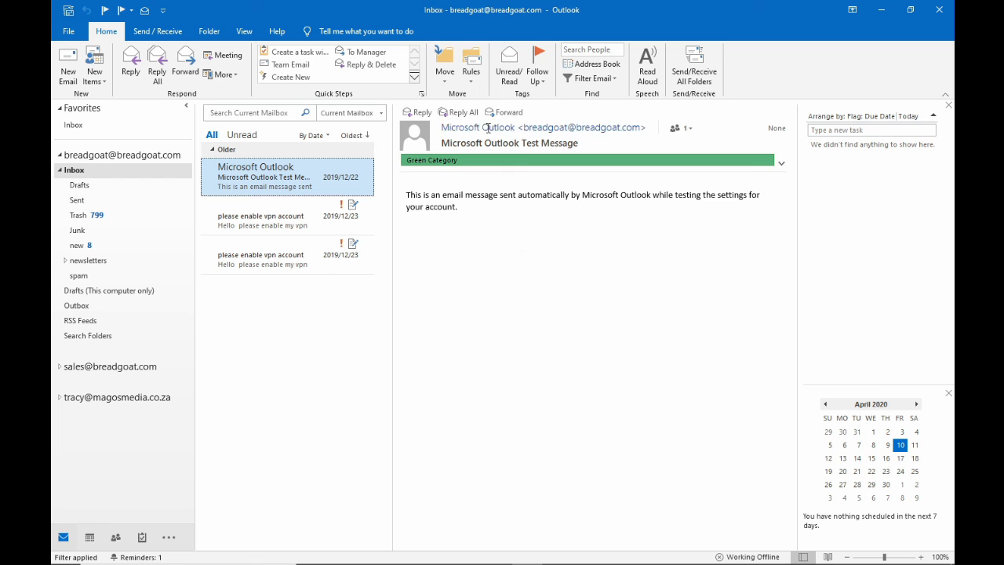
click(298, 219)
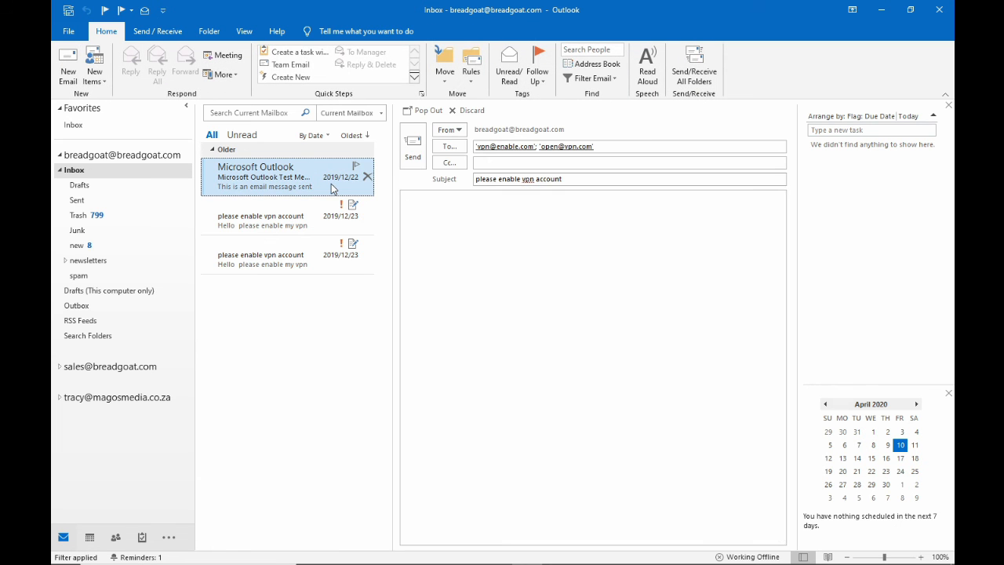
click(331, 183)
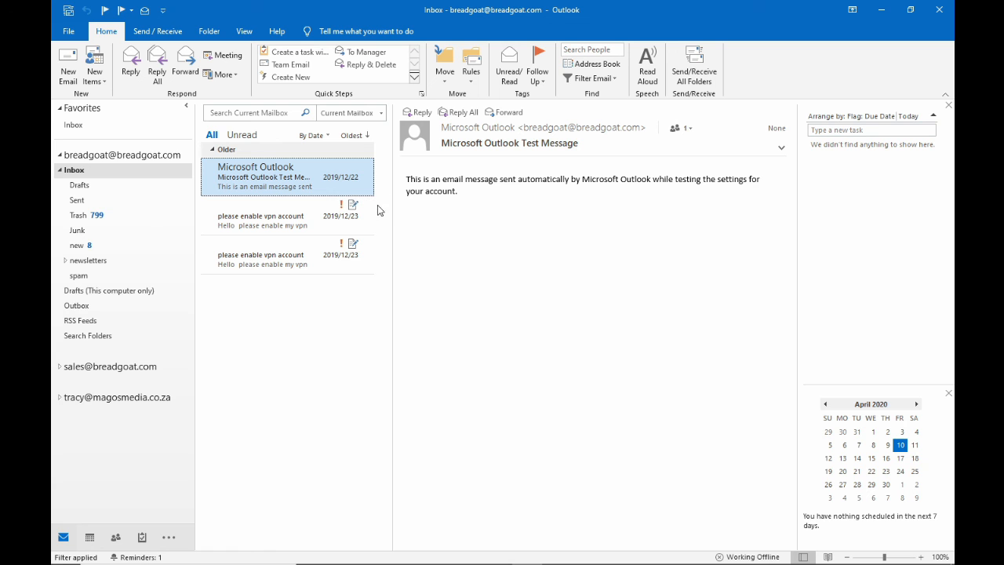
Create a rule from the test message using advanced options, with the sender condition set to the two business e-mail addresses.
click(471, 66)
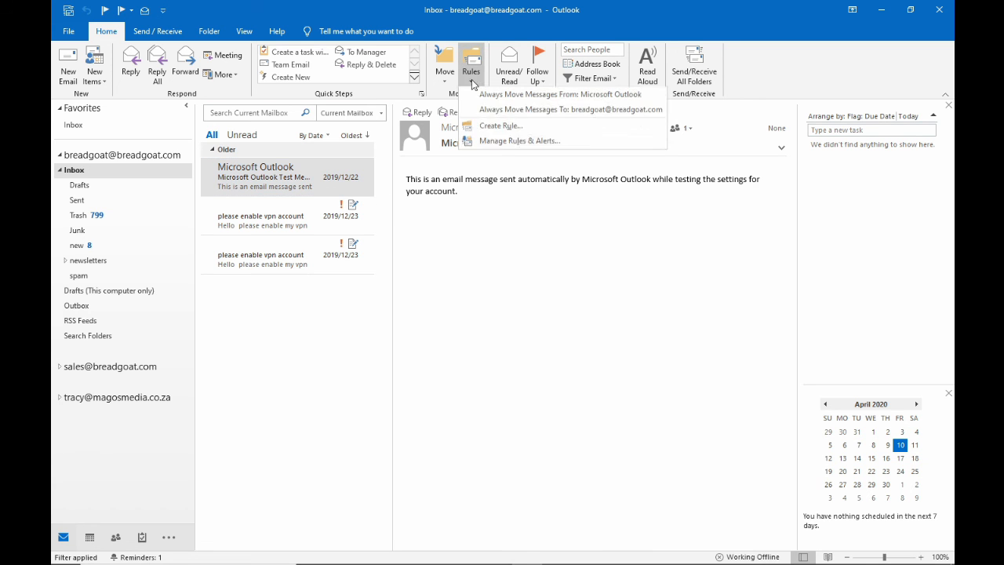
click(496, 127)
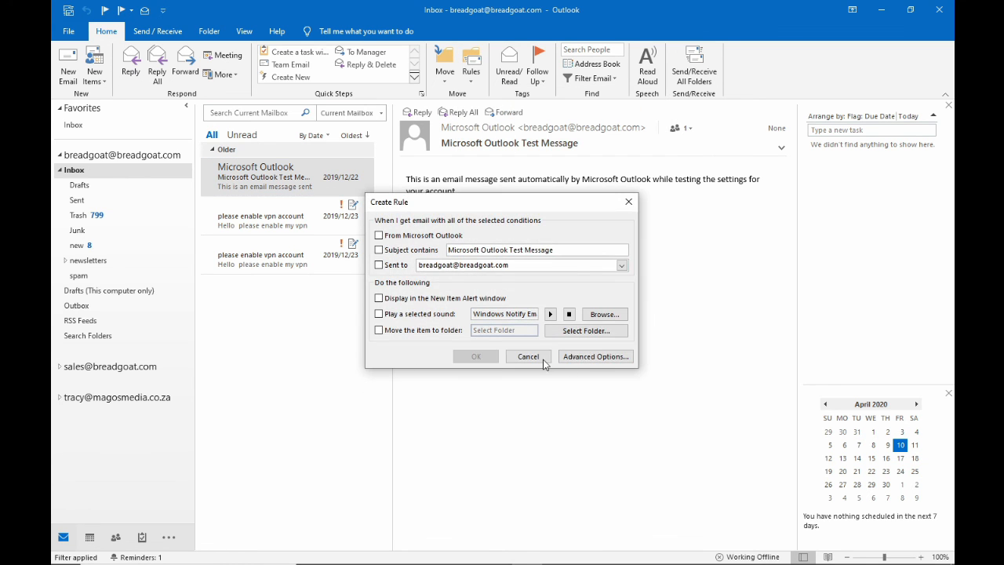
click(595, 356)
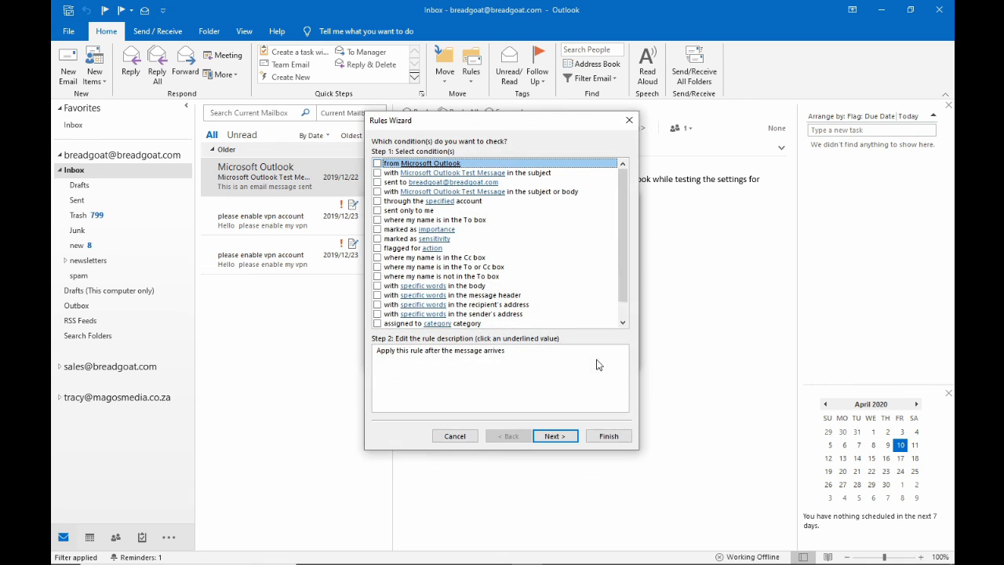
click(377, 164)
click(429, 361)
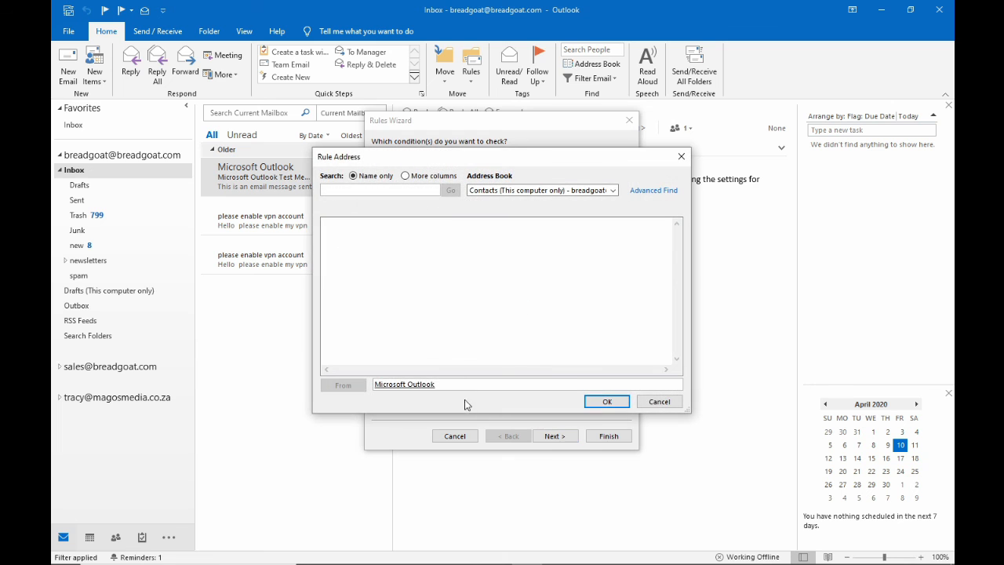
drag(438, 384, 369, 383)
text(bl)
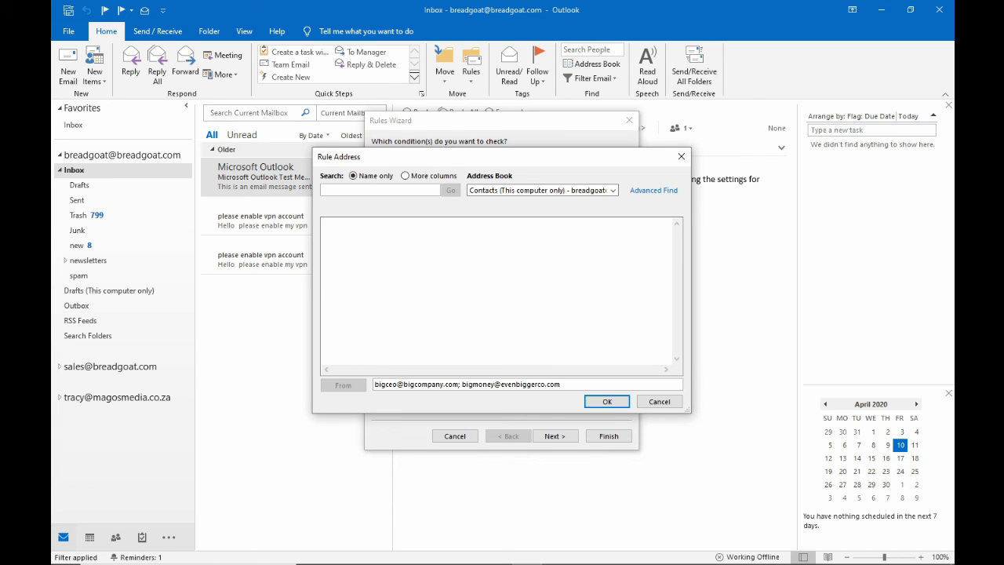
click(593, 406)
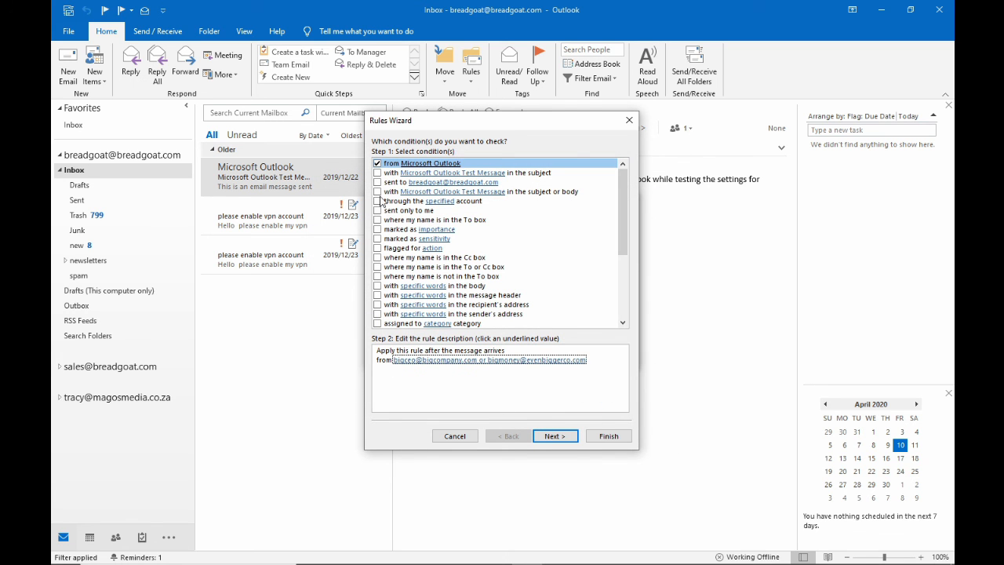
Add an action to the rule that assigns matching messages to the urgent category.
click(569, 443)
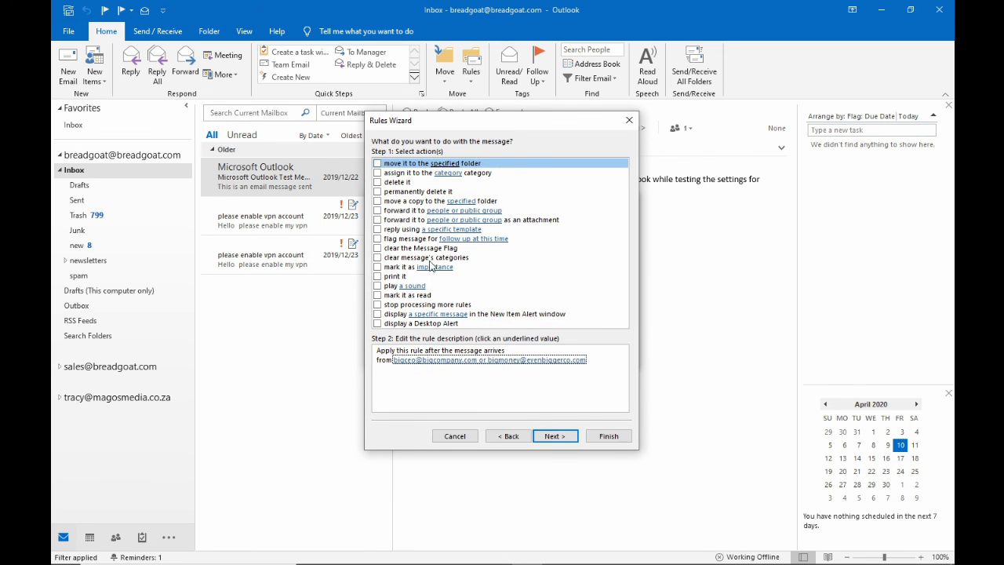
click(379, 174)
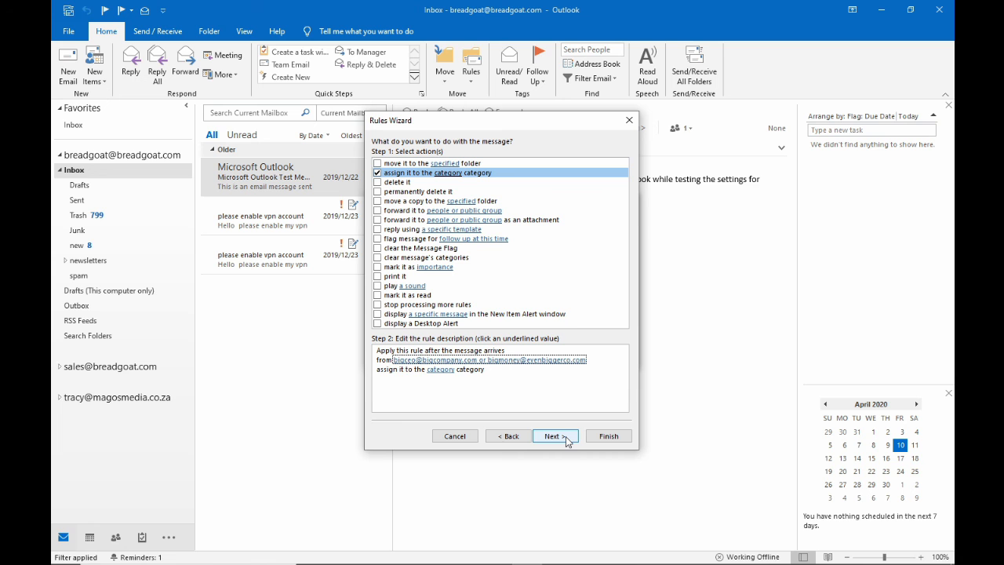
click(440, 370)
click(384, 281)
click(364, 280)
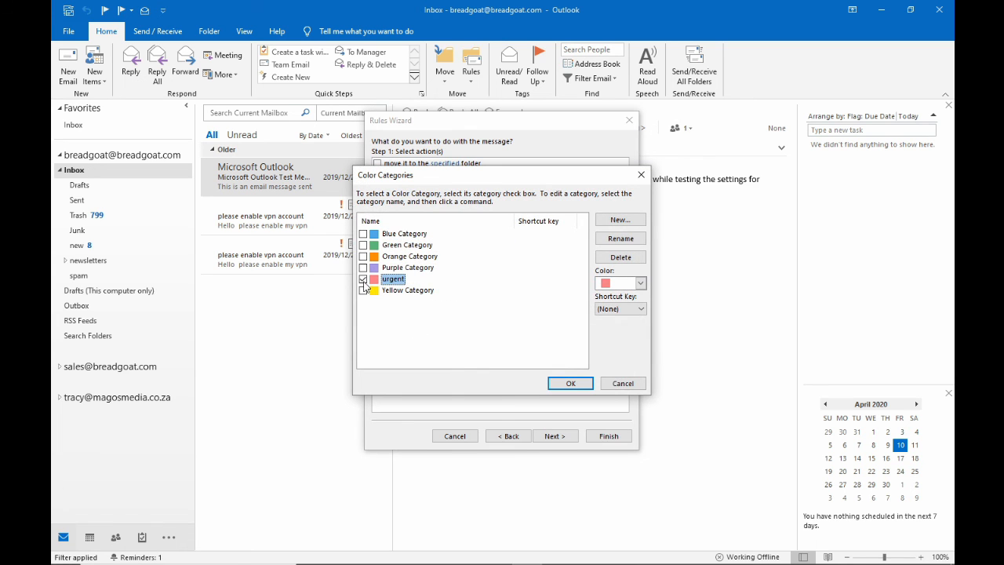
click(572, 382)
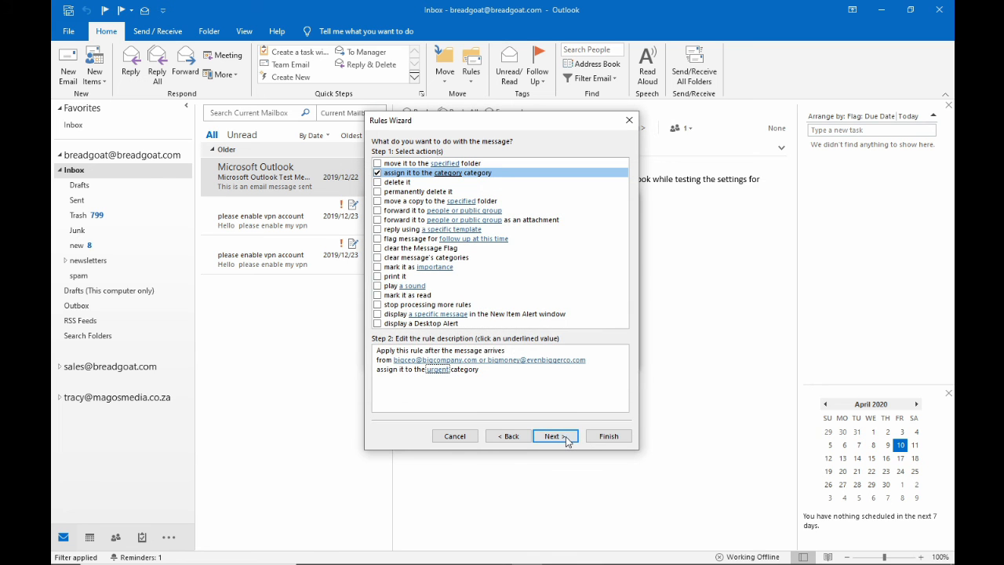
Finish the urgent-category rule without exceptions, keeping the suggested name and leaving it turned on.
click(564, 437)
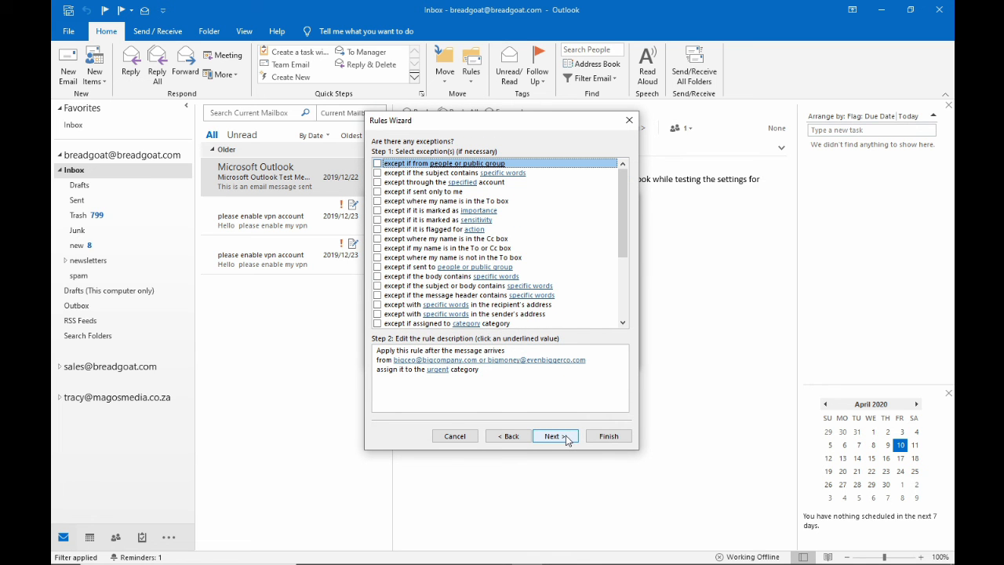
click(566, 436)
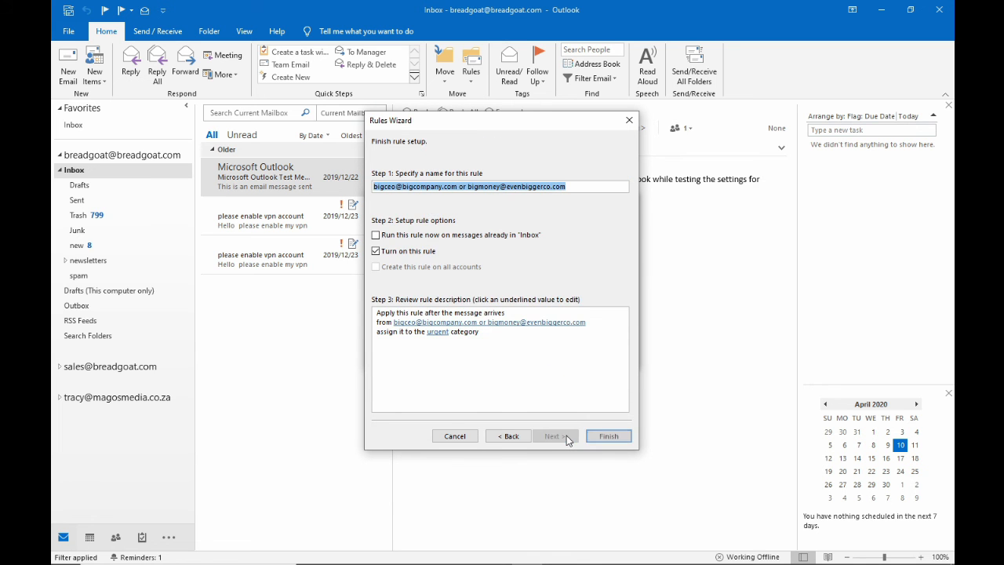
click(608, 436)
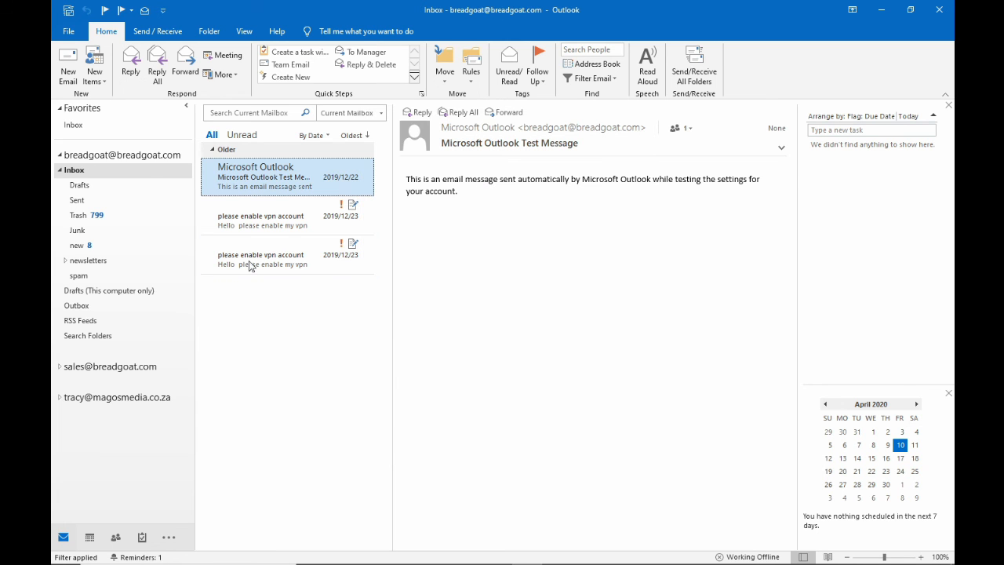
right_click(273, 186)
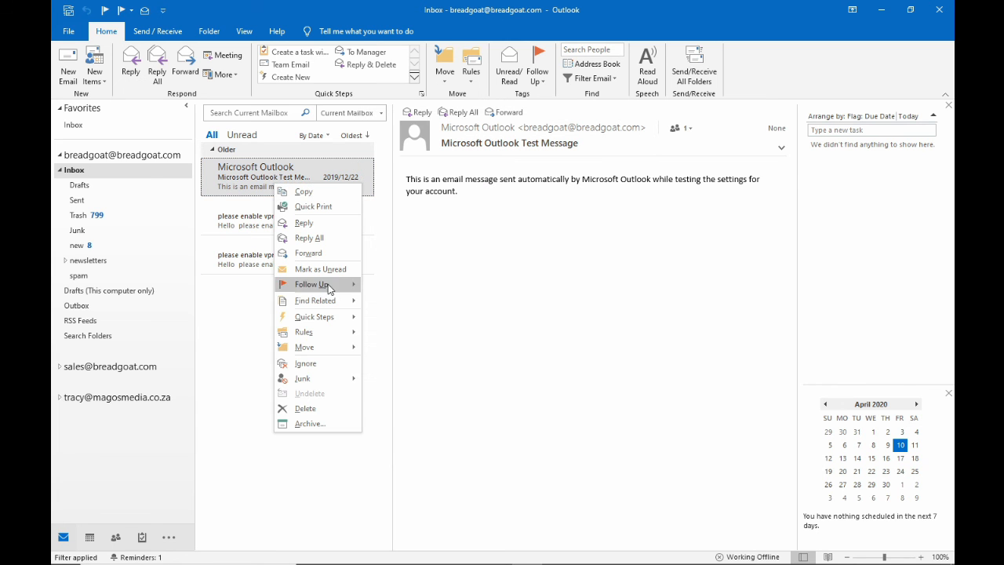
click(463, 291)
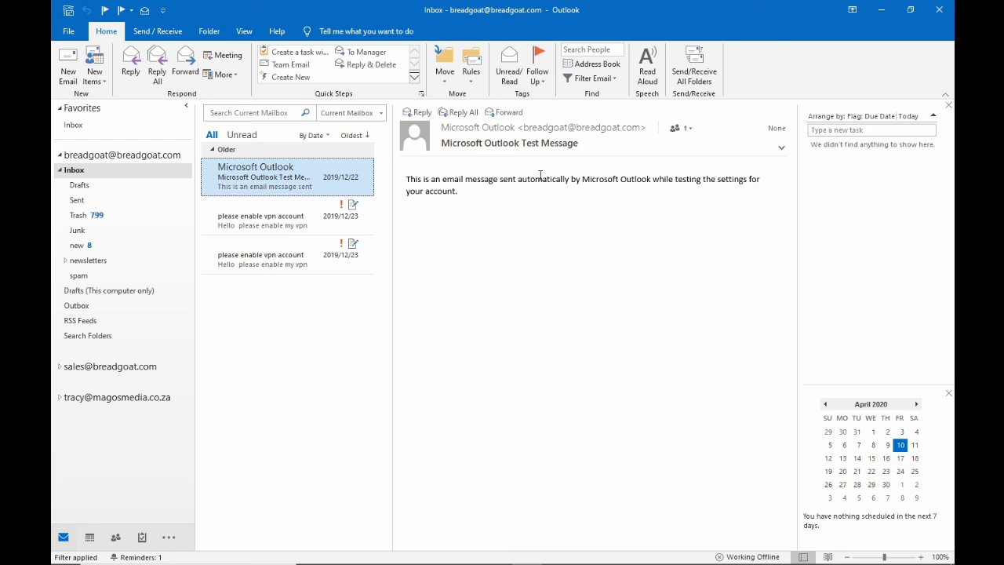
click(471, 75)
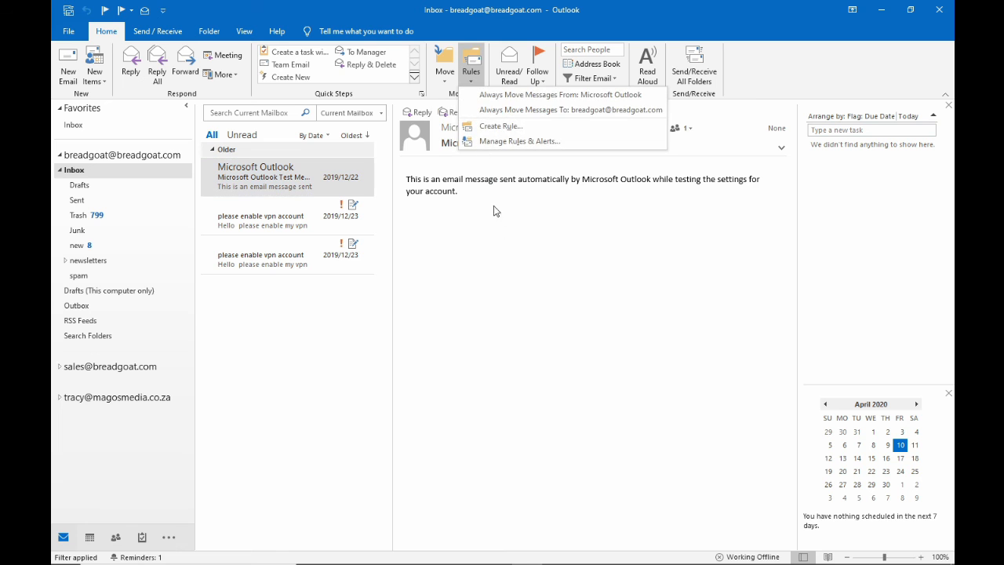
click(505, 127)
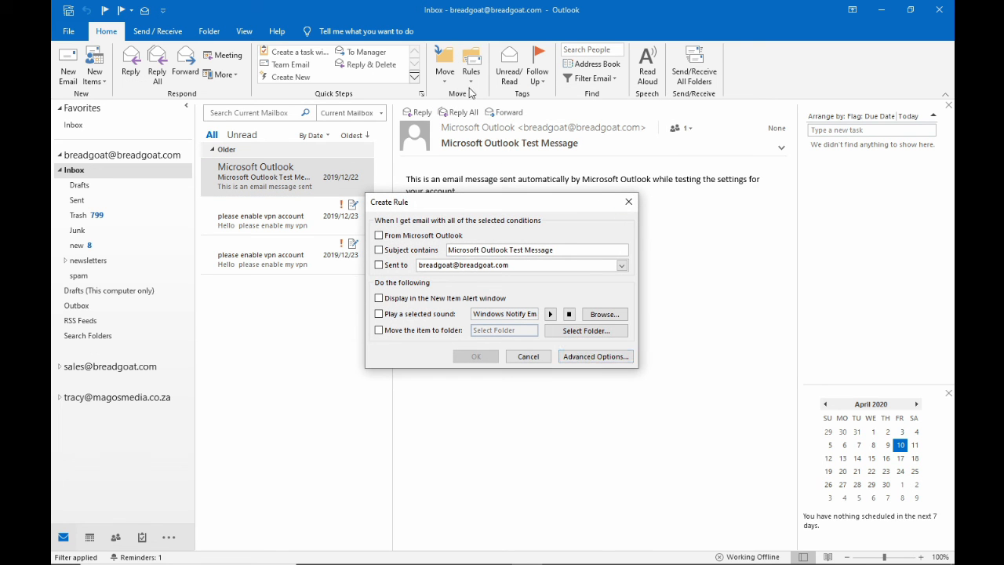
click(628, 201)
Open the urgent-category rule from the rules manager to review its conditions, and finish the wizard.
click(471, 70)
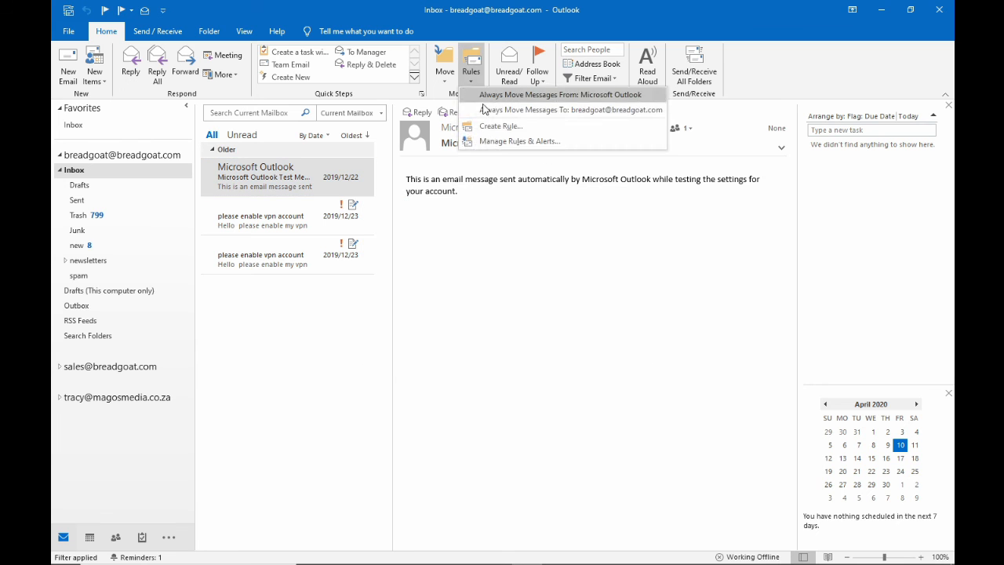
click(504, 143)
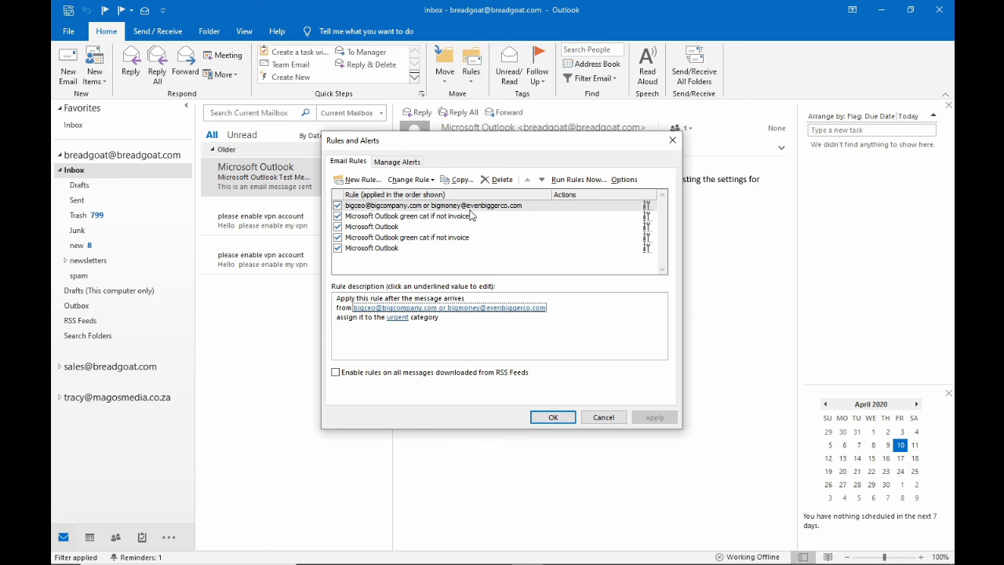
double_click(454, 208)
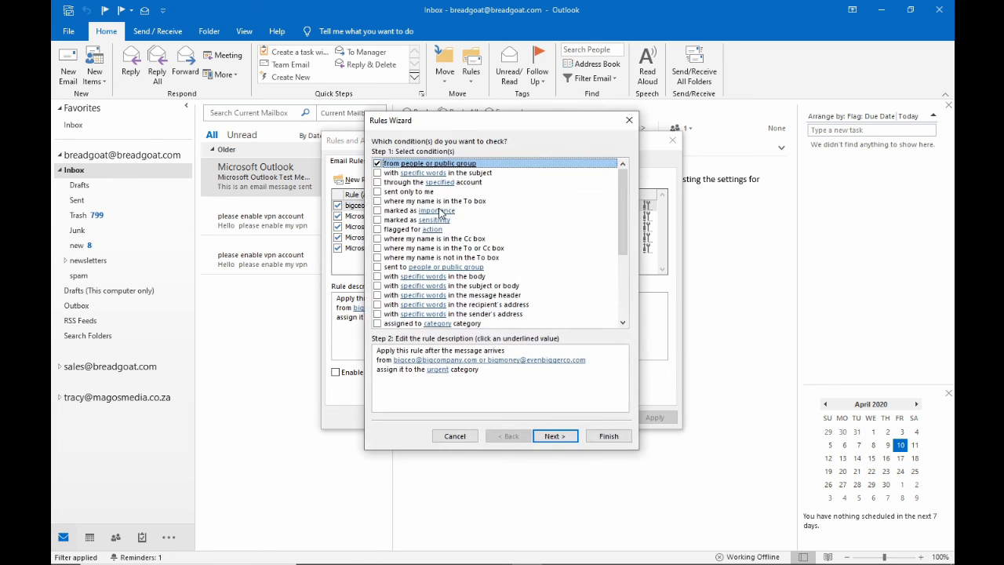
click(608, 436)
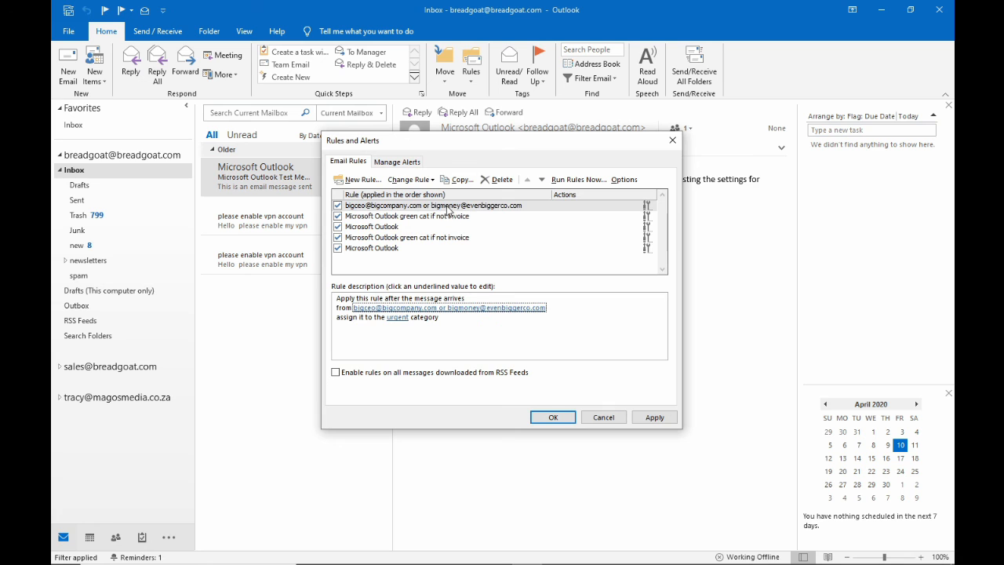
click(447, 208)
click(409, 180)
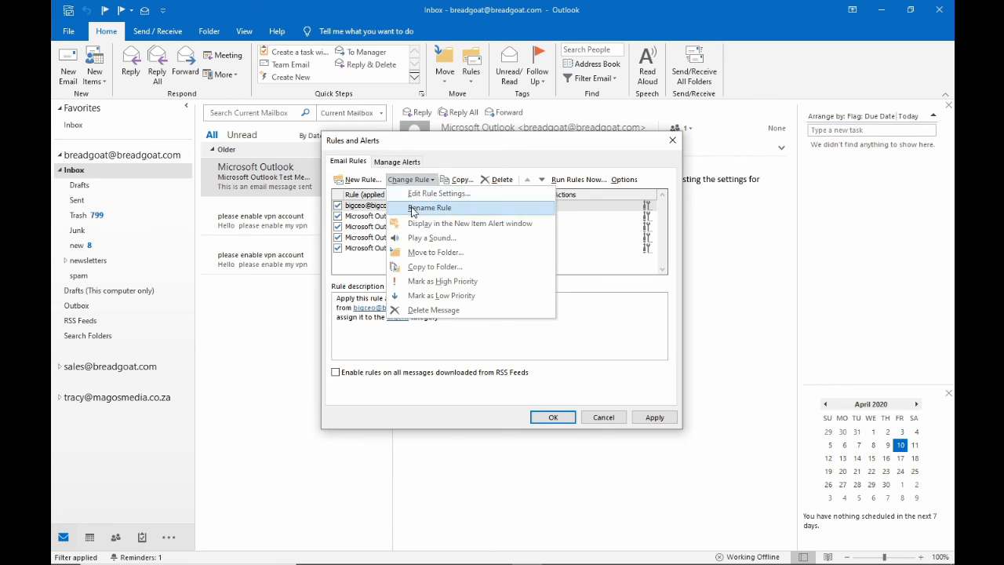
click(409, 208)
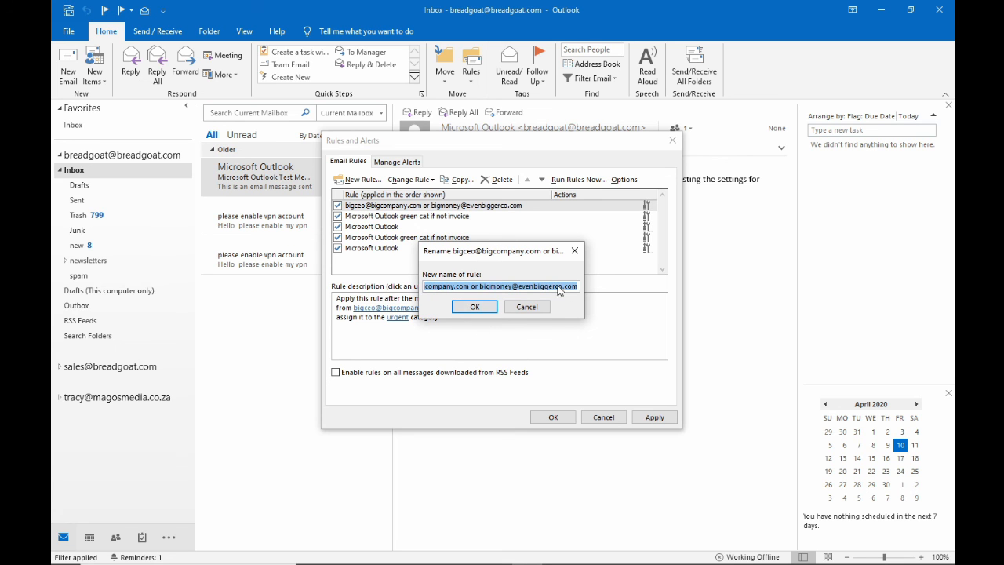
click(527, 306)
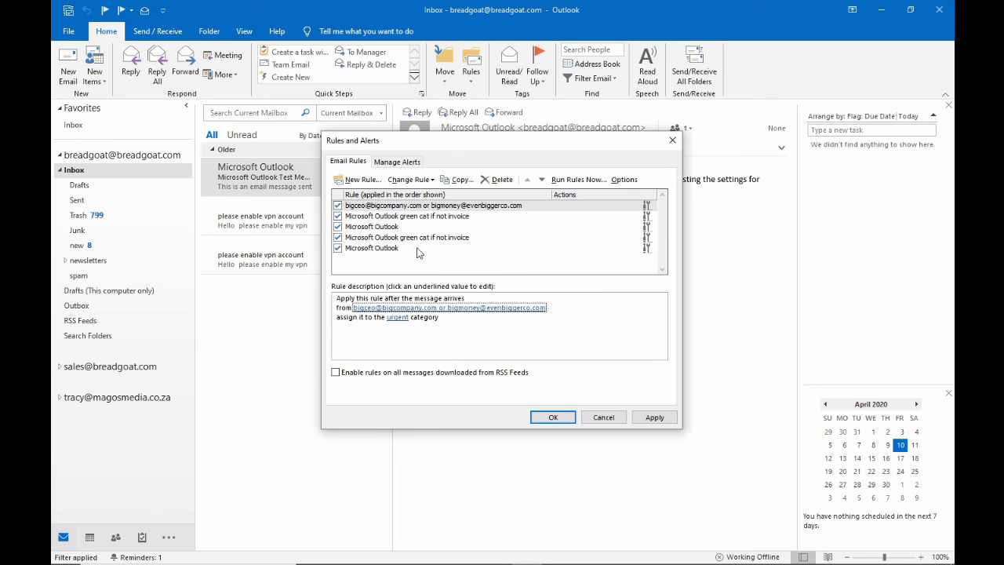
Edit the upper "Microsoft Outlook green cat if not invoice" rule, replacing its clear-categories action with assigning a category.
double_click(382, 220)
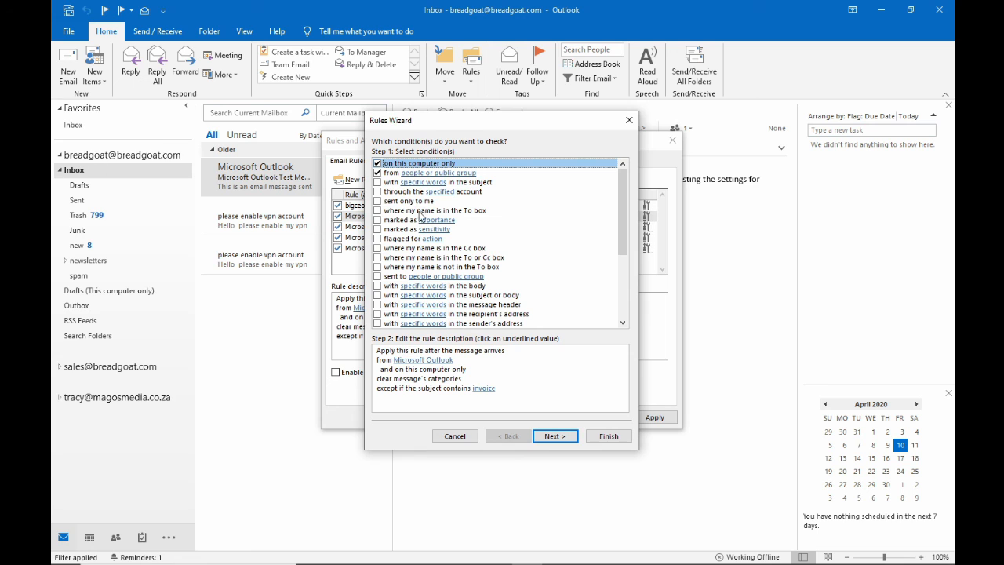
click(438, 371)
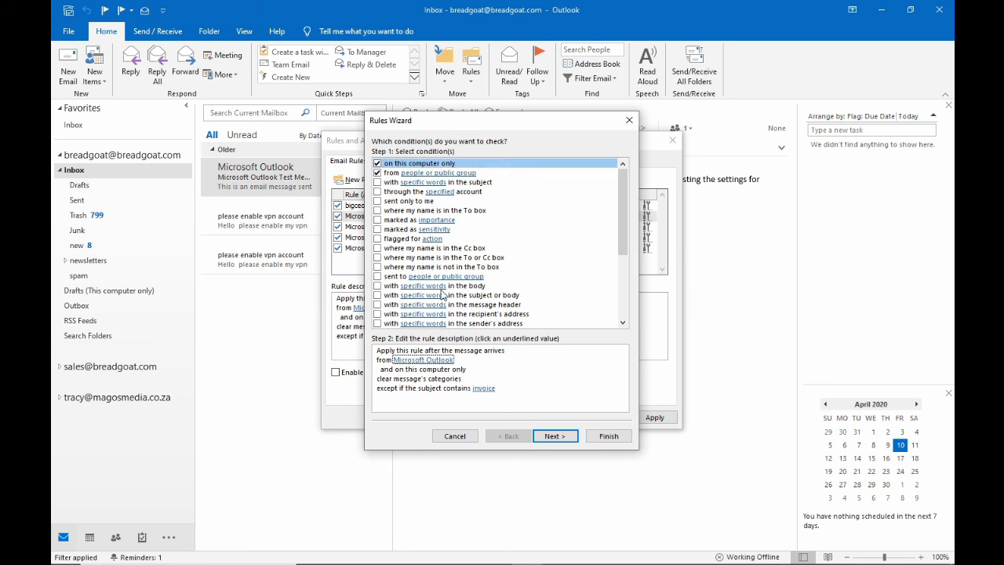
click(553, 437)
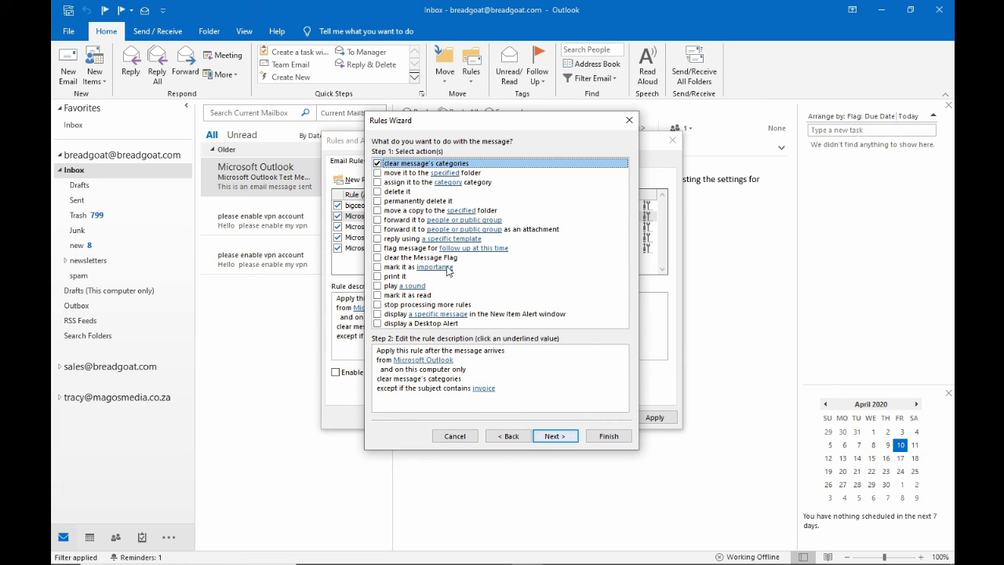
click(377, 163)
click(378, 182)
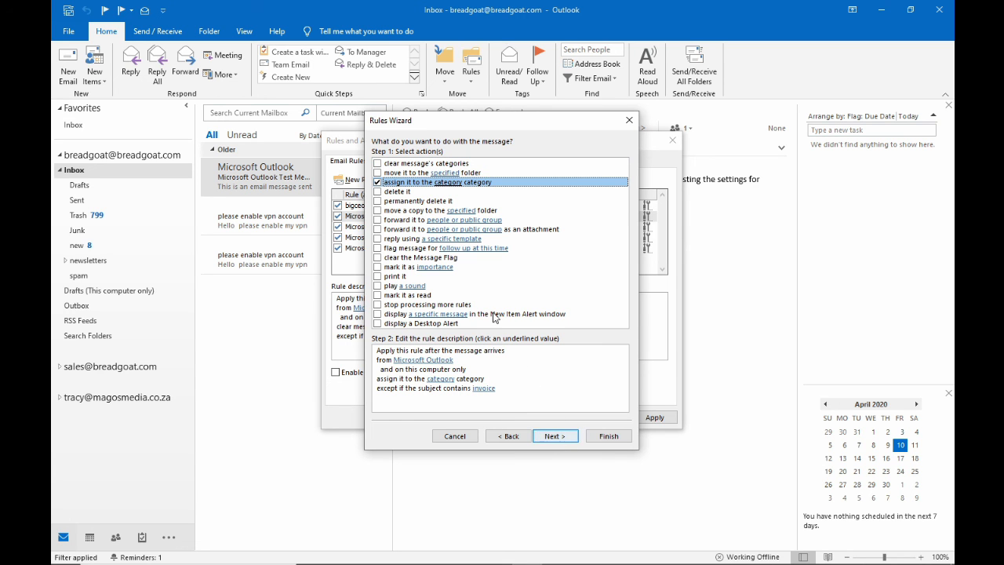
Set the rule's assigned category to urgent and finish the wizard, keeping the invoice subject exception.
click(441, 380)
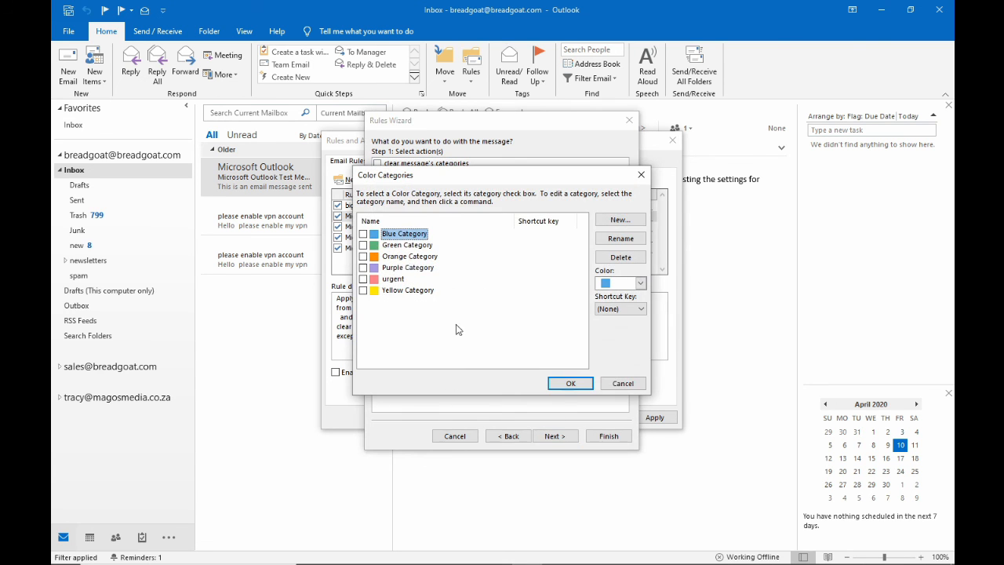
click(386, 281)
click(364, 279)
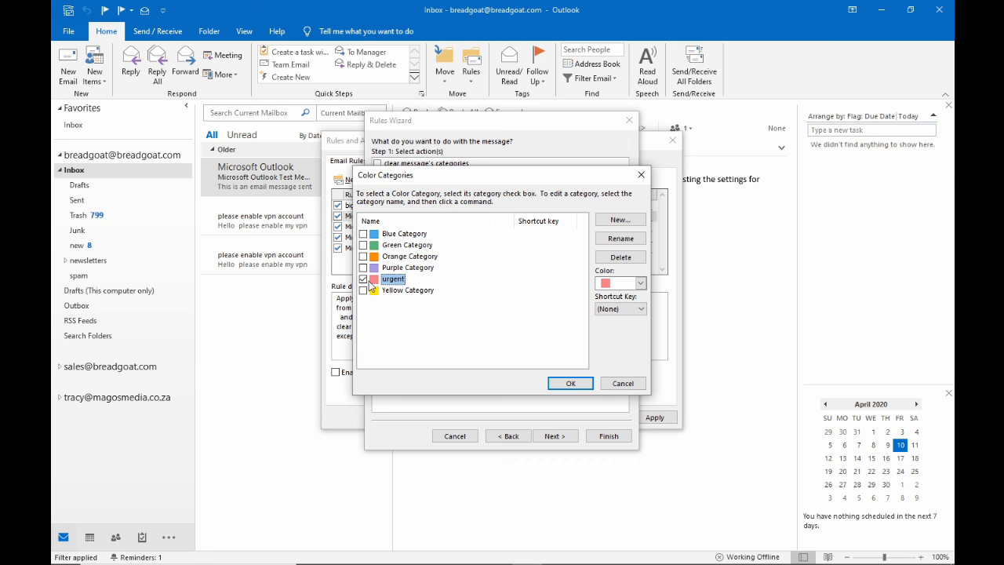
click(570, 383)
click(569, 437)
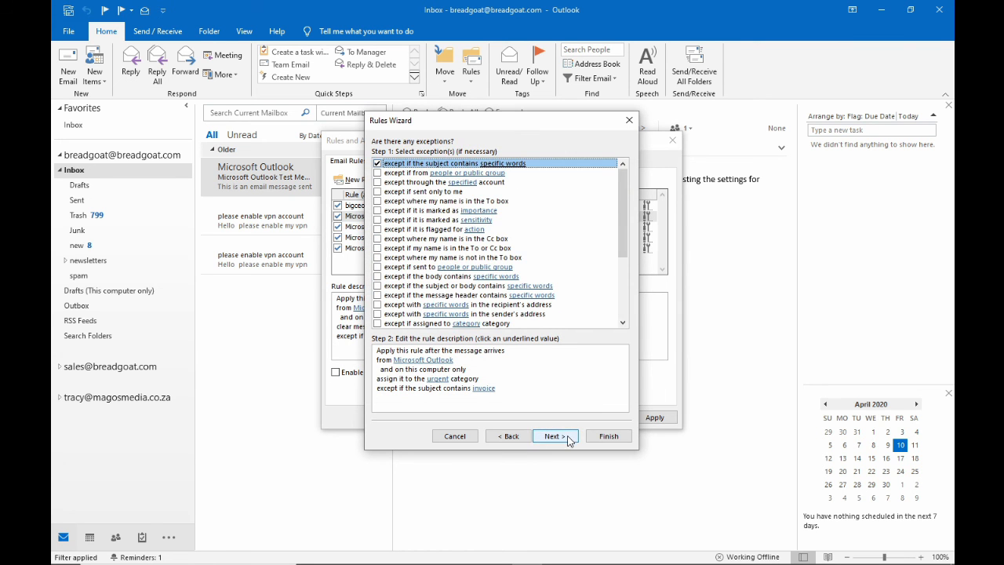
click(569, 437)
click(597, 437)
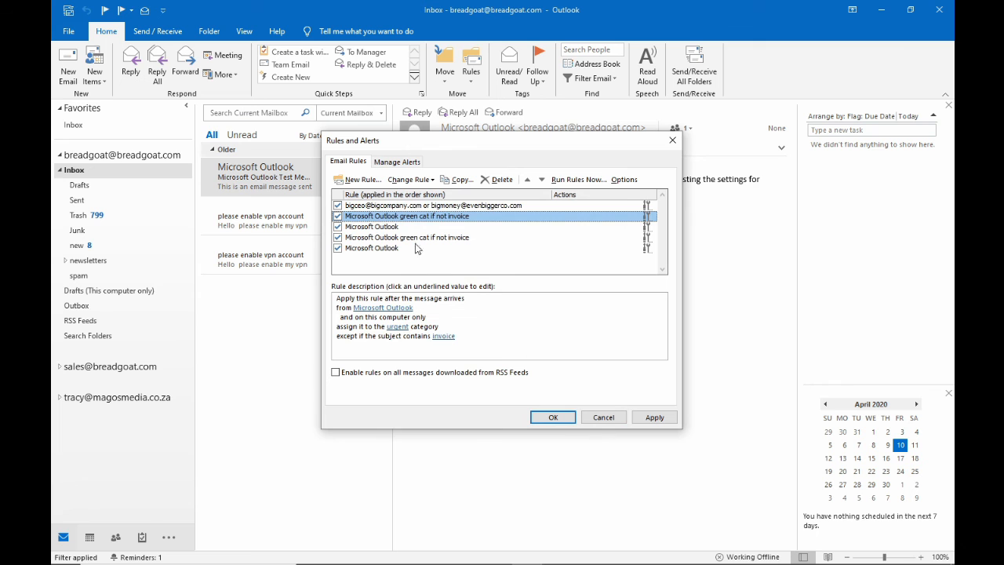
Run the edited green cat rule on all messages in the Inbox, and apply the changes in the rules manager.
click(573, 182)
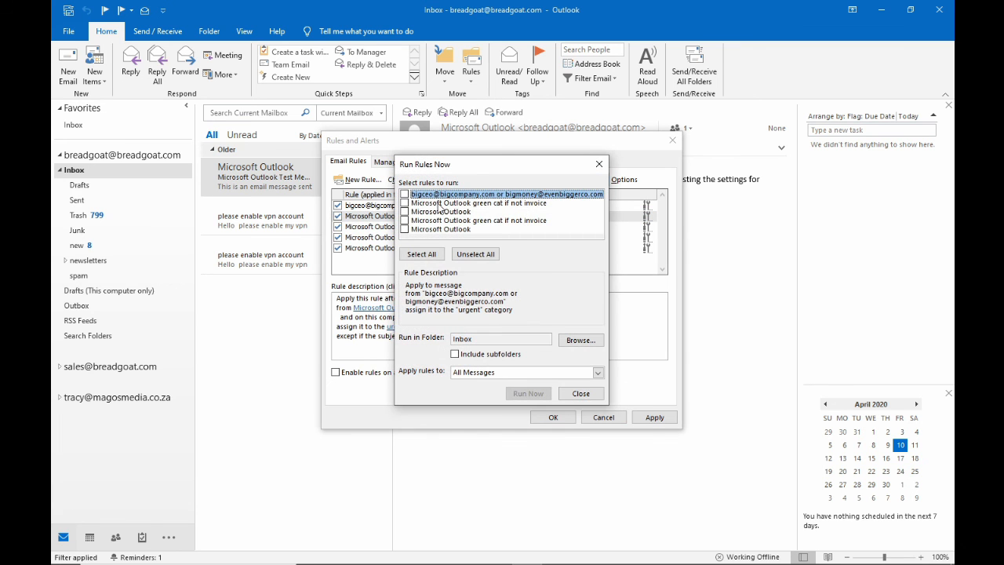
click(440, 204)
click(405, 203)
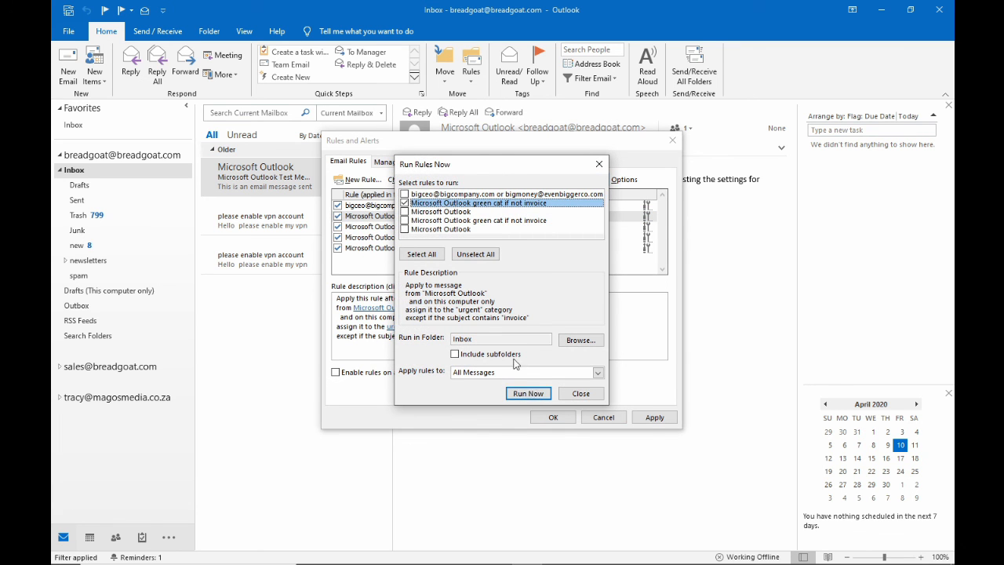
click(581, 393)
click(654, 417)
click(553, 417)
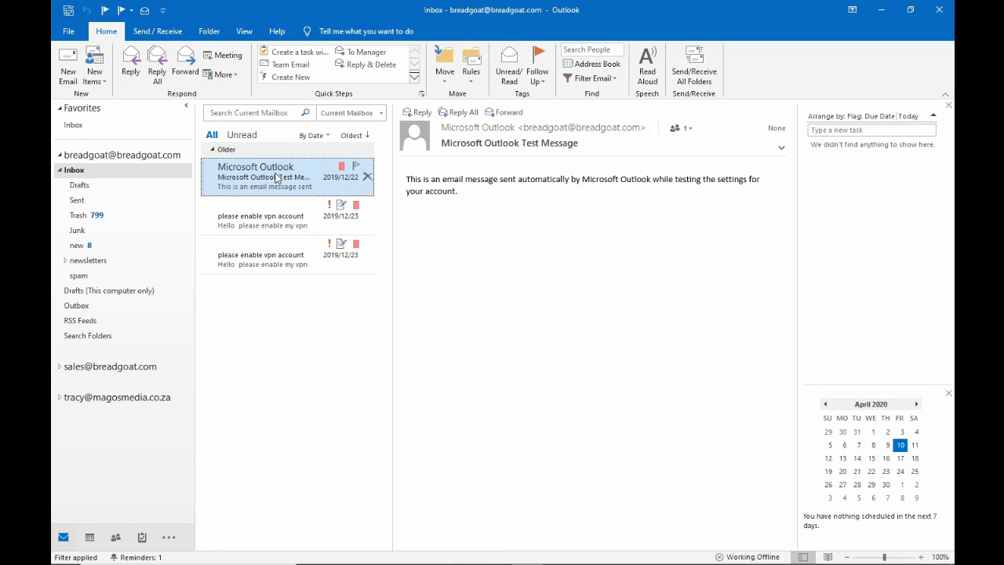
Sort the Inbox with the oldest messages first and select the Microsoft Outlook test message.
click(471, 67)
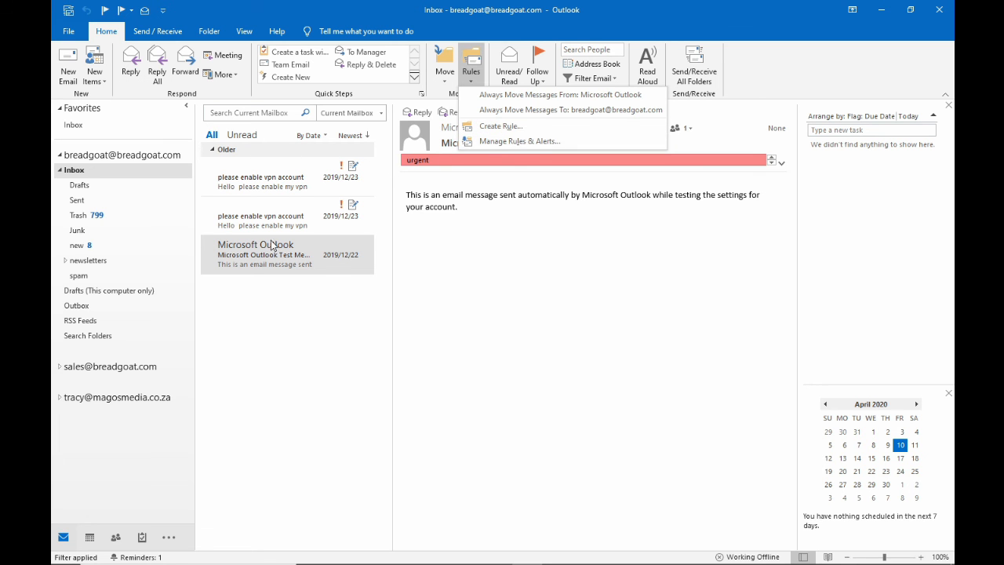
click(273, 194)
click(280, 180)
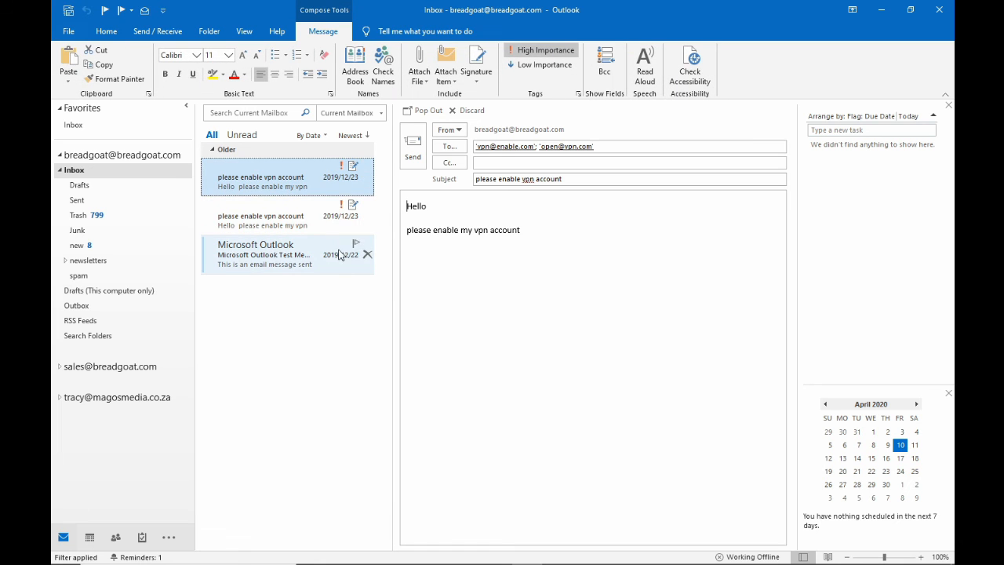
click(372, 139)
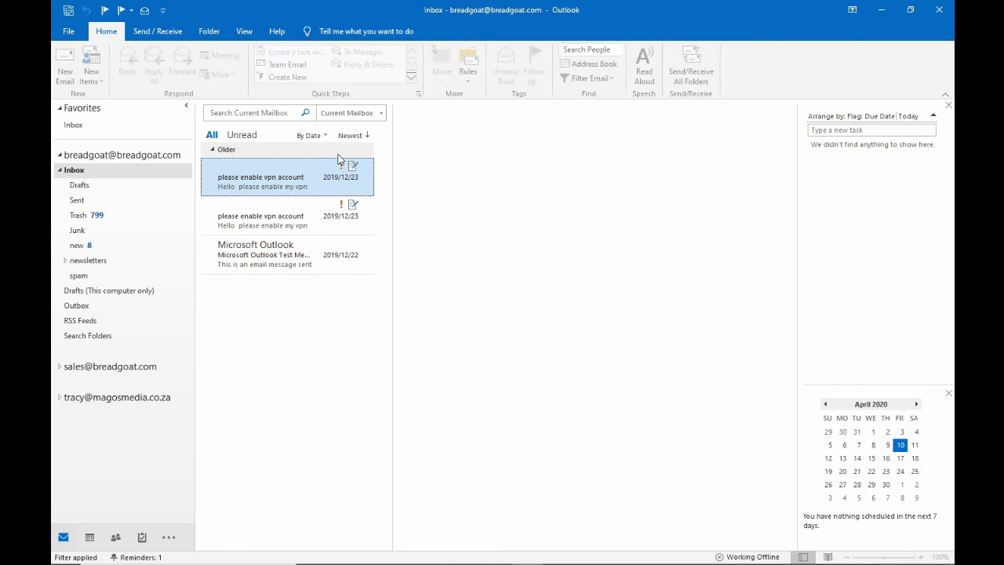
click(276, 180)
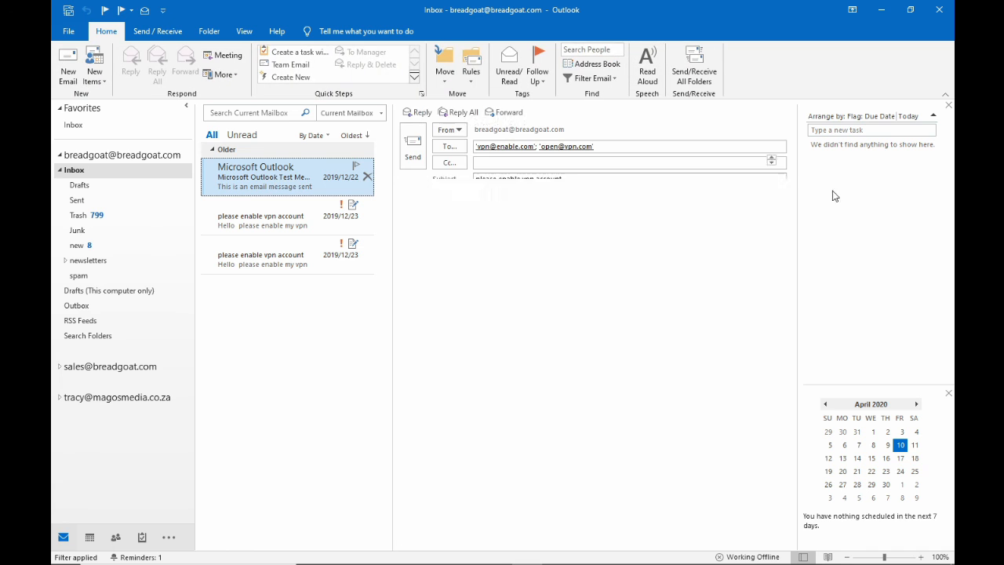